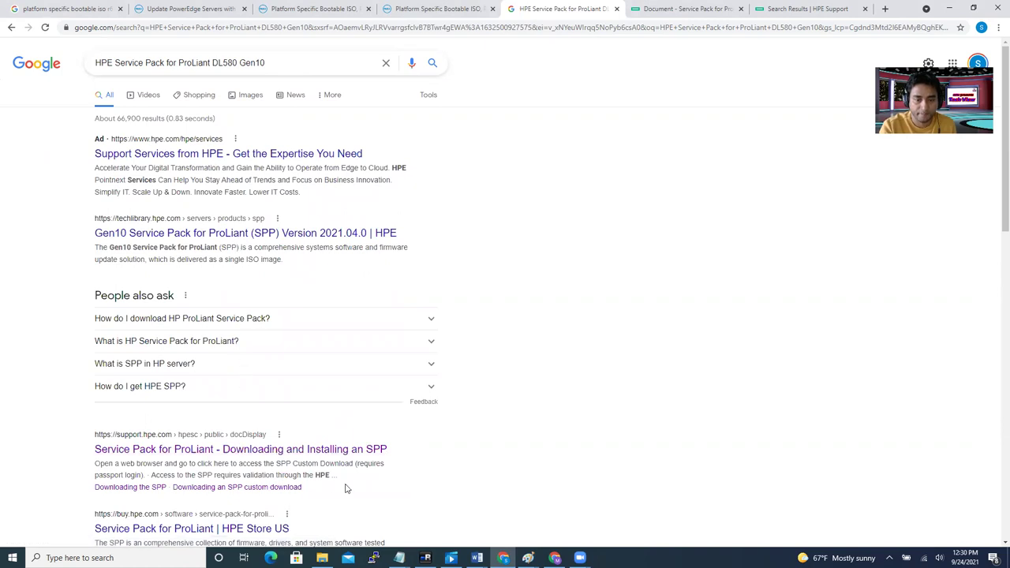
Open the HPE 'Service Pack for ProLiant - Downloading and Installing an SPP' guide from the DL580 Gen10 results.
click(138, 446)
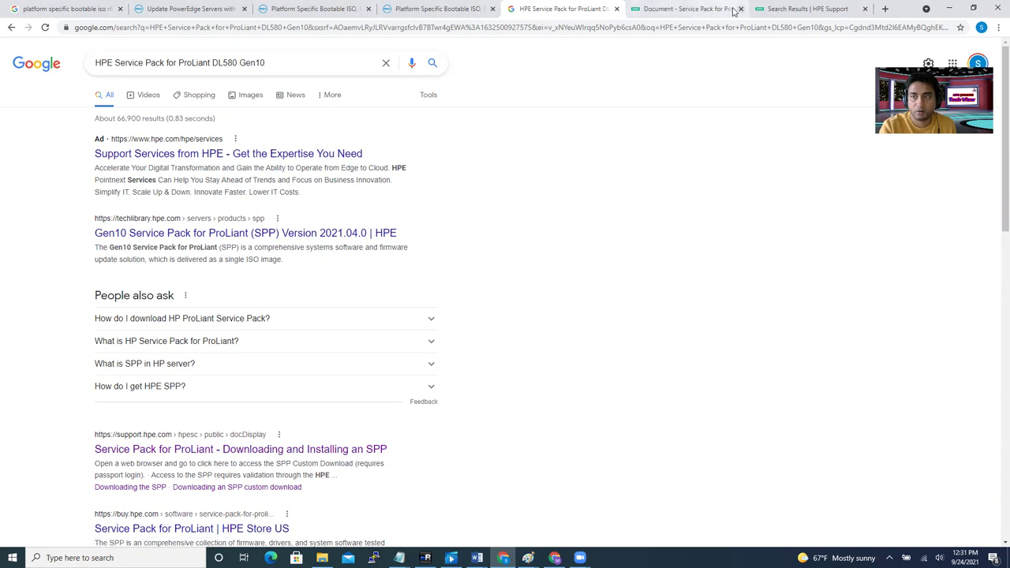
Show HPE Support's Drivers and Software results for 'service pack for proliant spp' with the feedback popup closed.
click(777, 15)
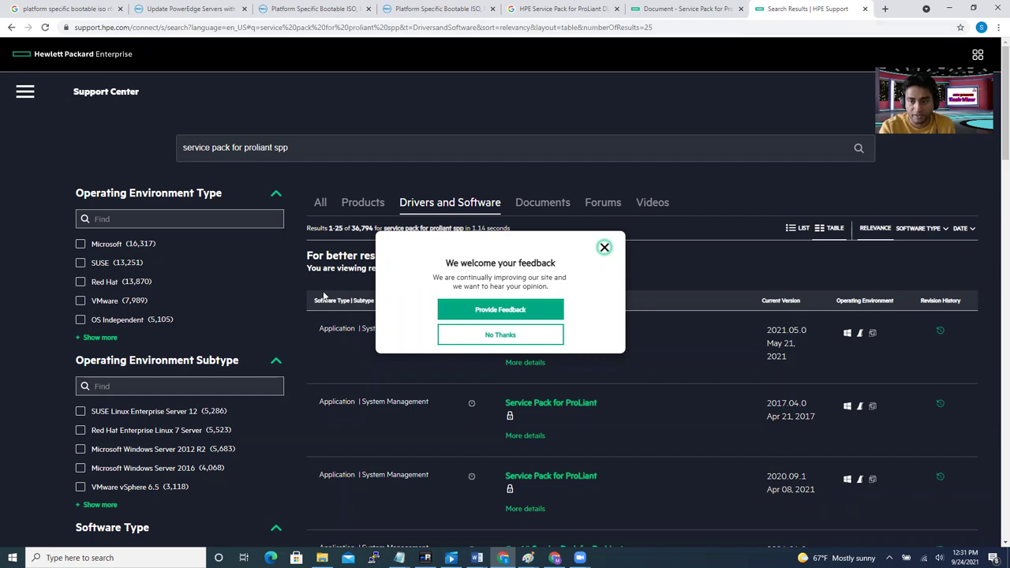
click(602, 248)
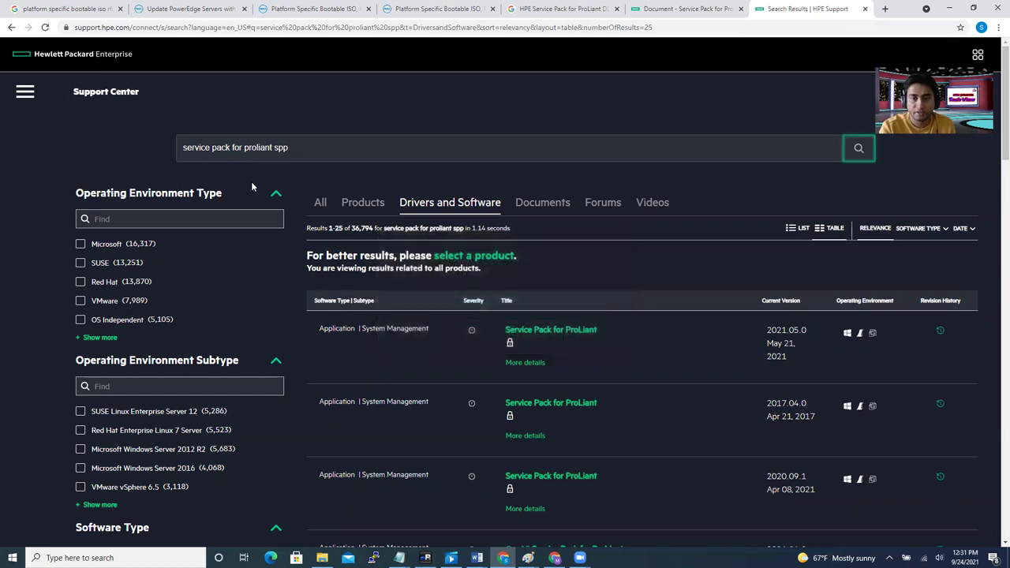
click(293, 148)
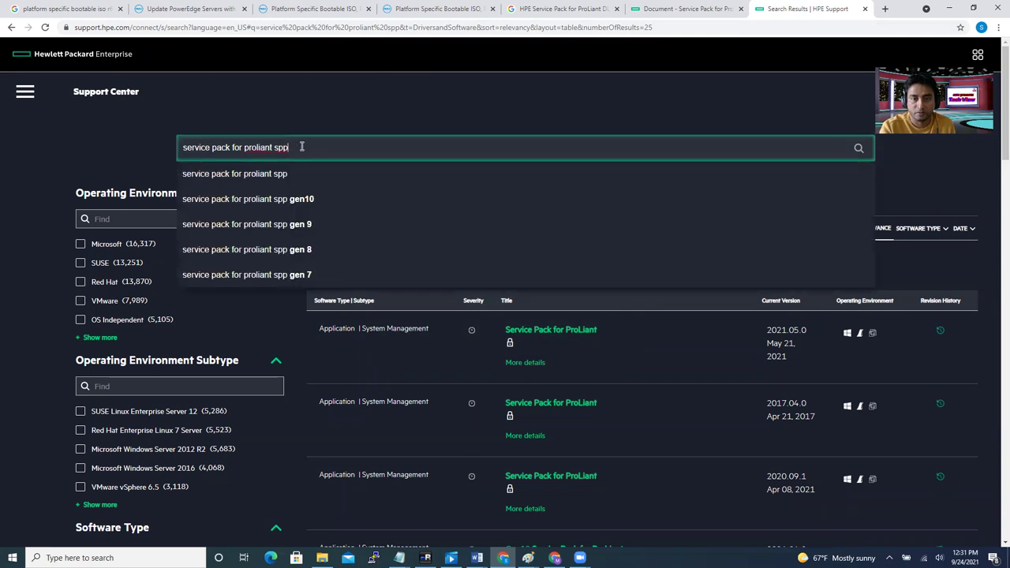
drag(185, 147, 232, 148)
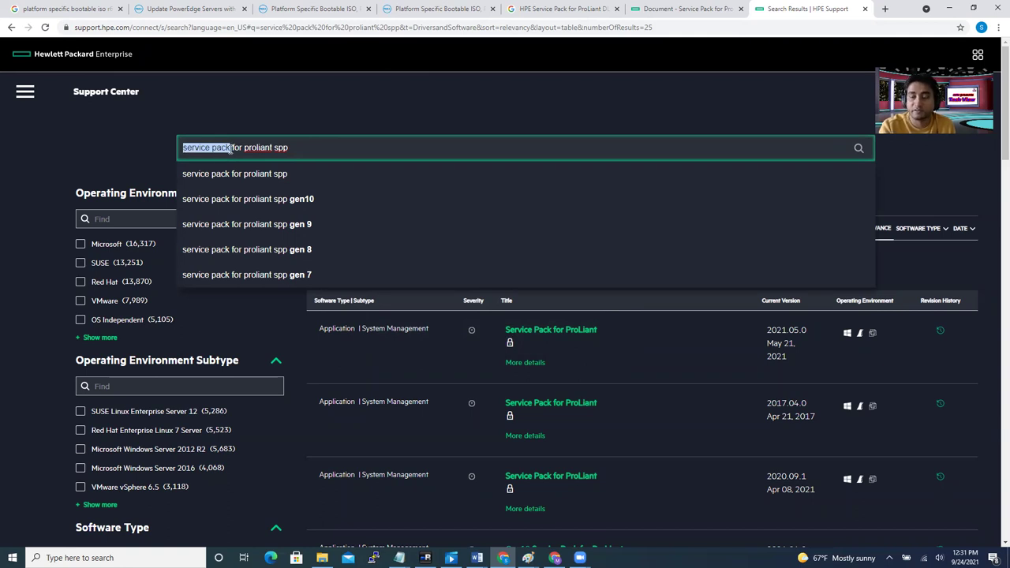
click(415, 98)
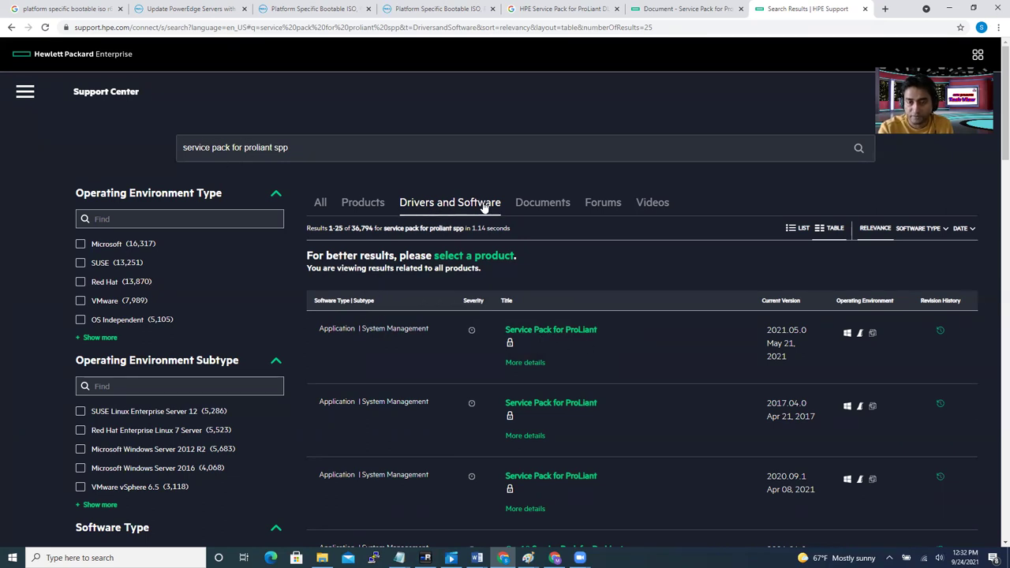
click(312, 150)
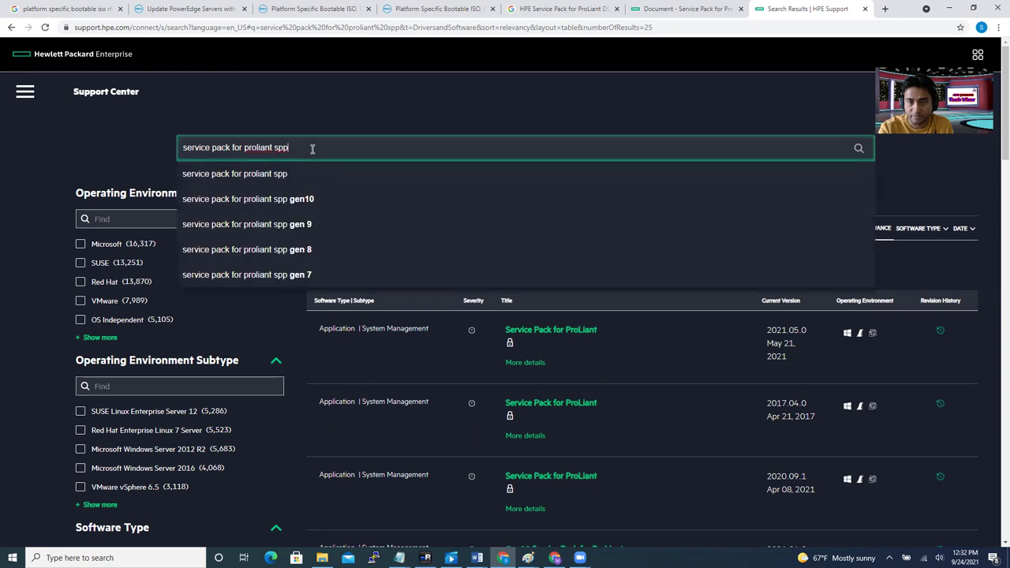
click(950, 171)
Expand details of Service Pack for ProLiant 2021.05.0 to confirm Gen9, Gen10 and Gen10 Plus support.
scroll(702, 429, down, 3)
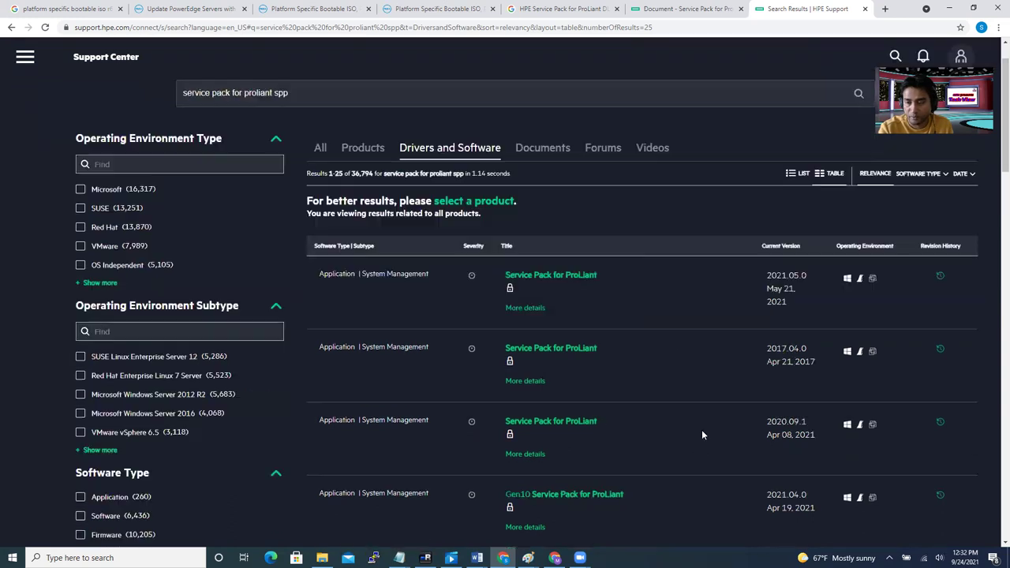
scroll(702, 435, up, 1)
scroll(702, 435, up, 1)
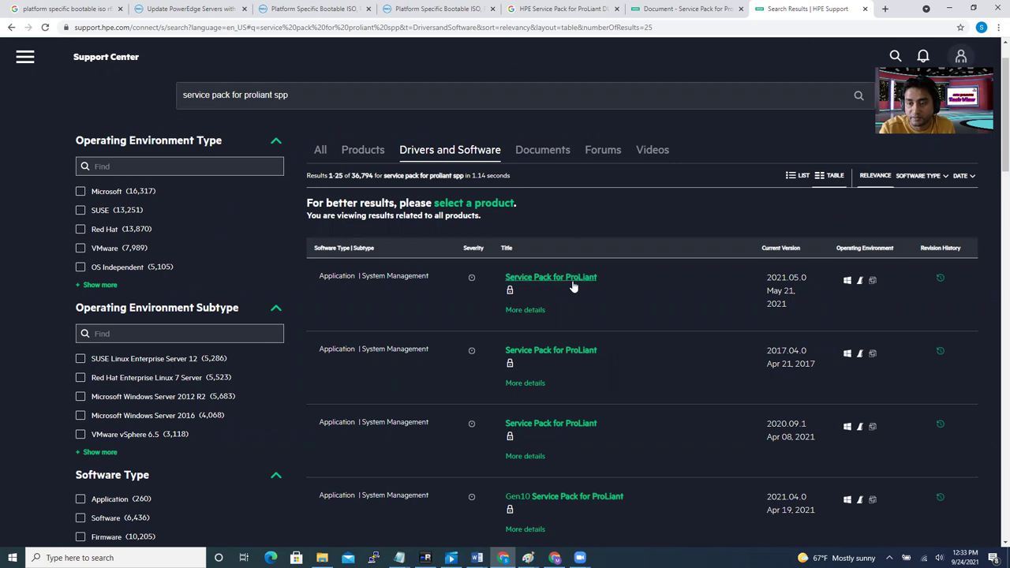
click(518, 313)
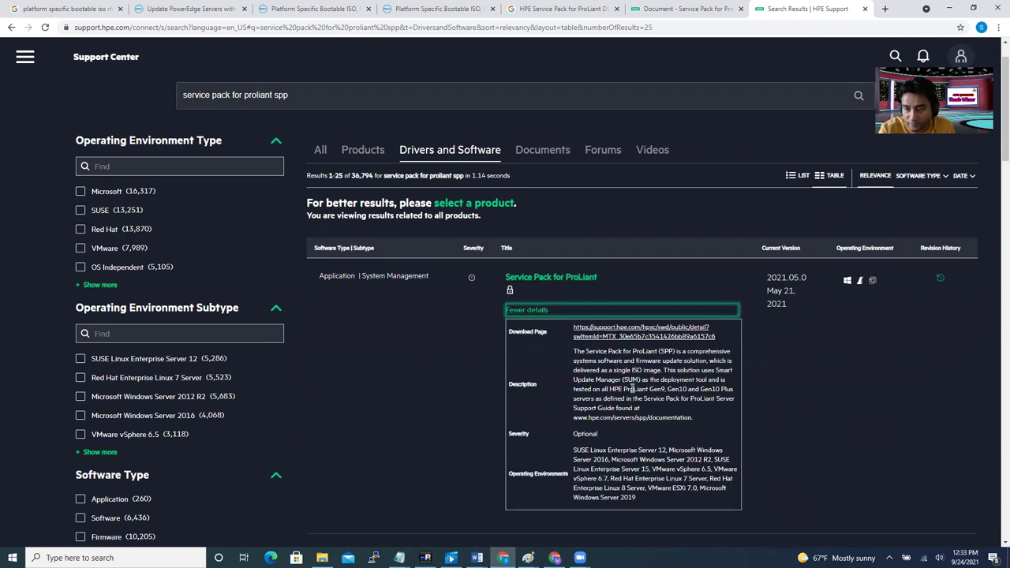
drag(609, 390, 729, 391)
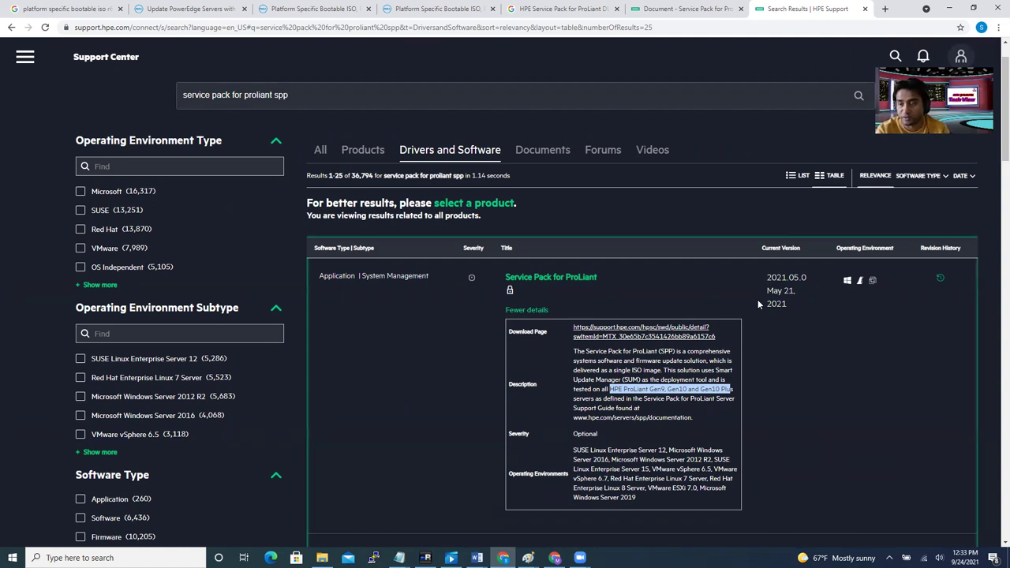
click(760, 373)
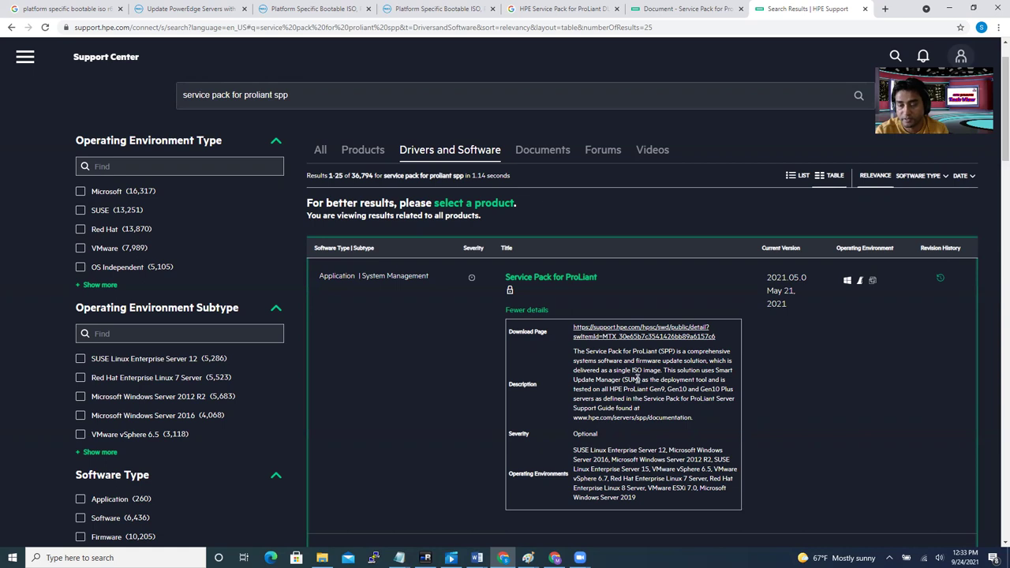
Expand the 2020.09.1 Service Pack for ProLiant details and open its software details page.
scroll(790, 382, down, 3)
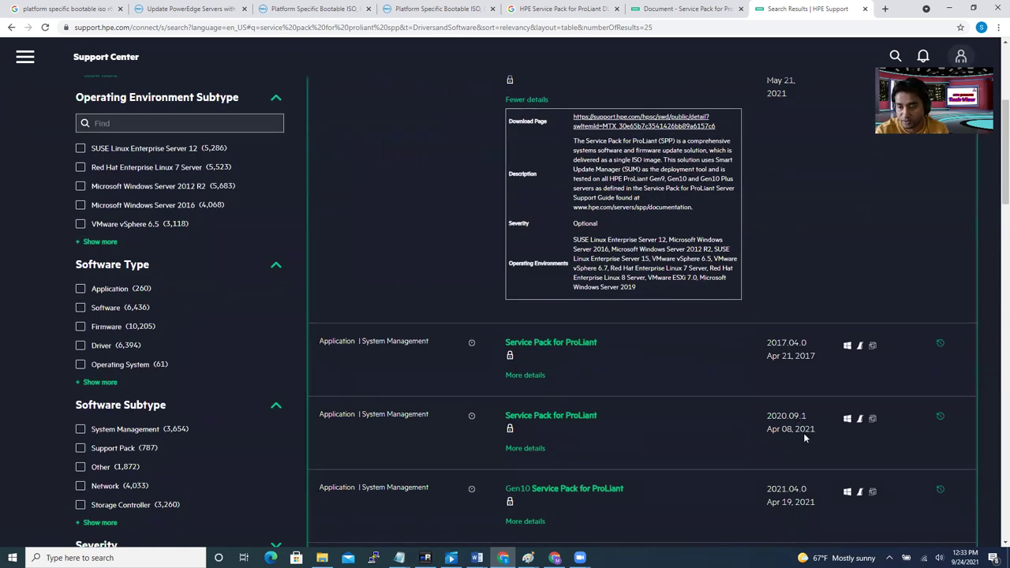
click(525, 448)
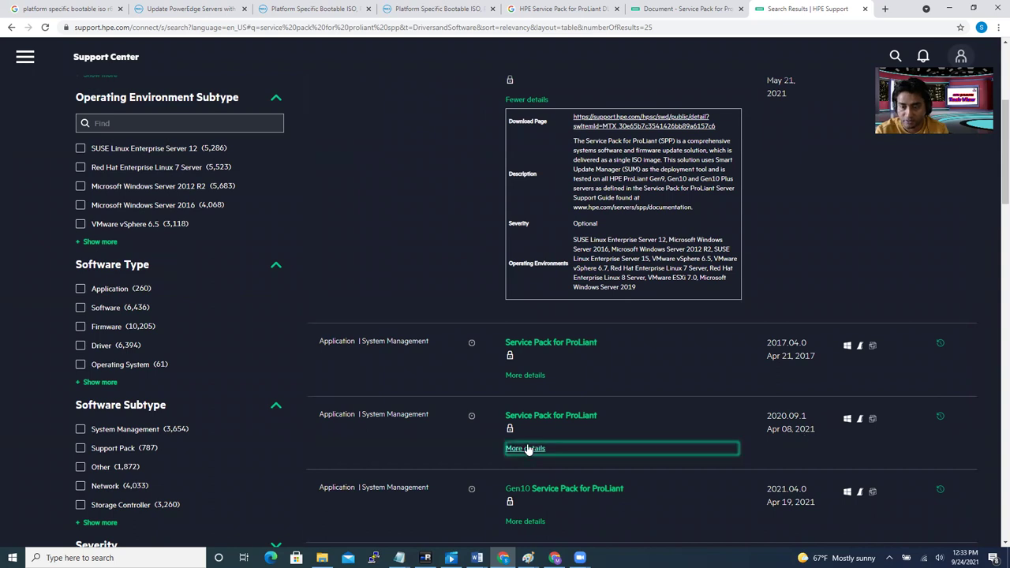
scroll(623, 453, down, 2)
drag(649, 423, 720, 424)
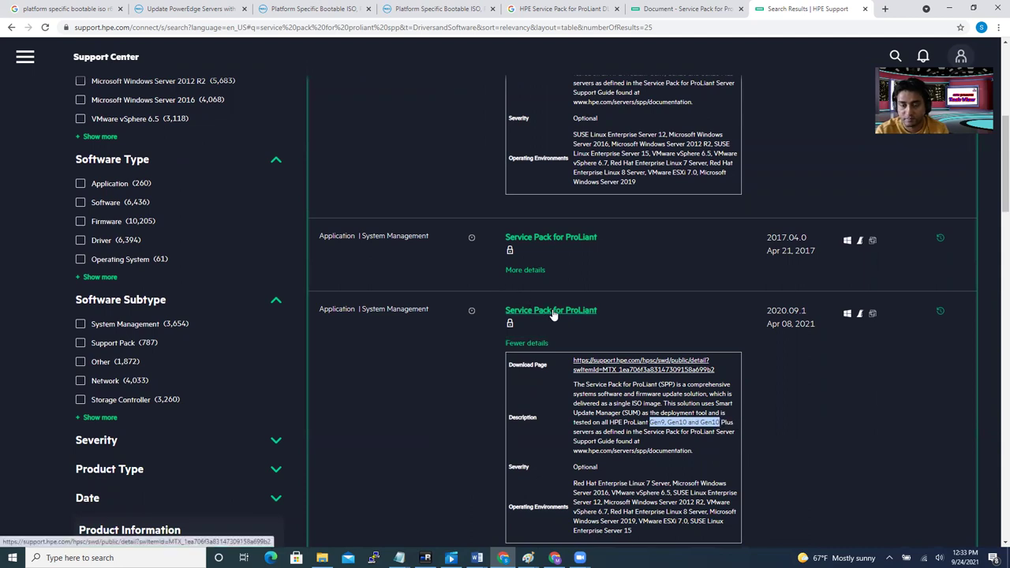
click(432, 365)
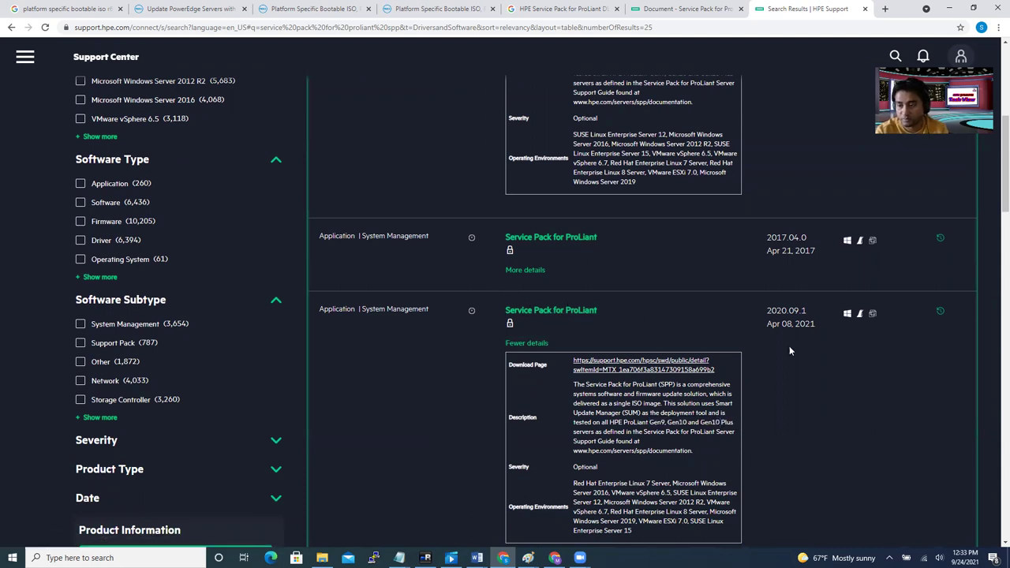
scroll(856, 365, down, 1)
click(550, 258)
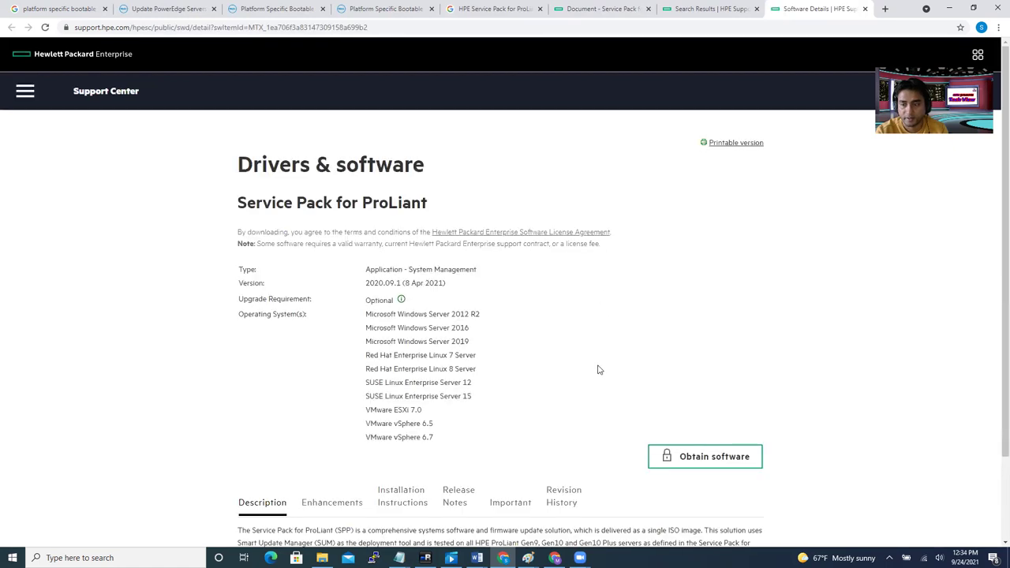
Scroll the 2020.09.1 details page, then return to the 'platform specific bootable iso r620' Google results.
scroll(599, 368, down, 2)
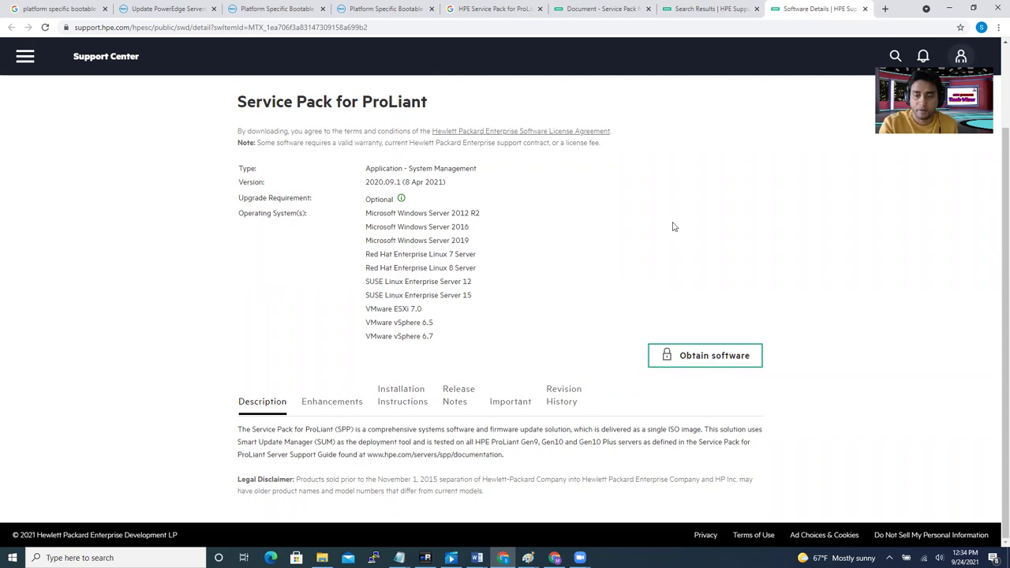
click(49, 10)
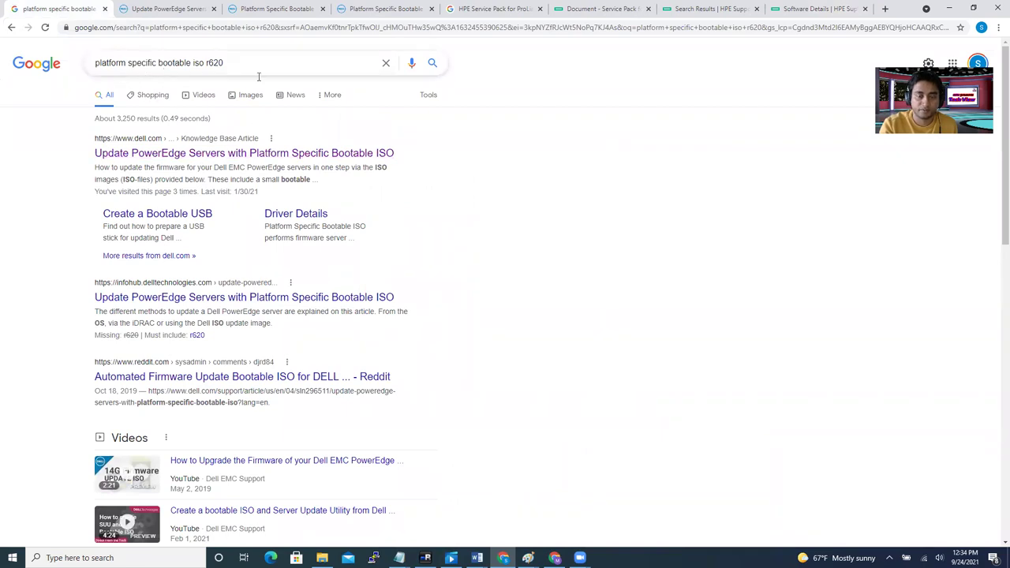
Bring up link options for Dell's 'Update PowerEdge Servers with Platform Specific Bootable ISO' result.
double_click(223, 62)
click(378, 62)
click(542, 168)
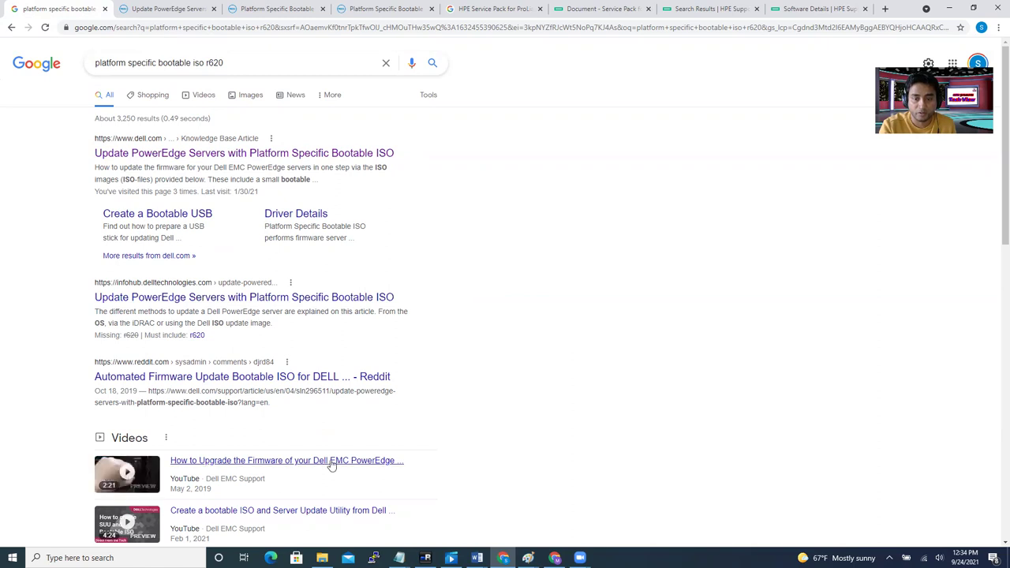
scroll(491, 374, down, 2)
scroll(485, 361, up, 1)
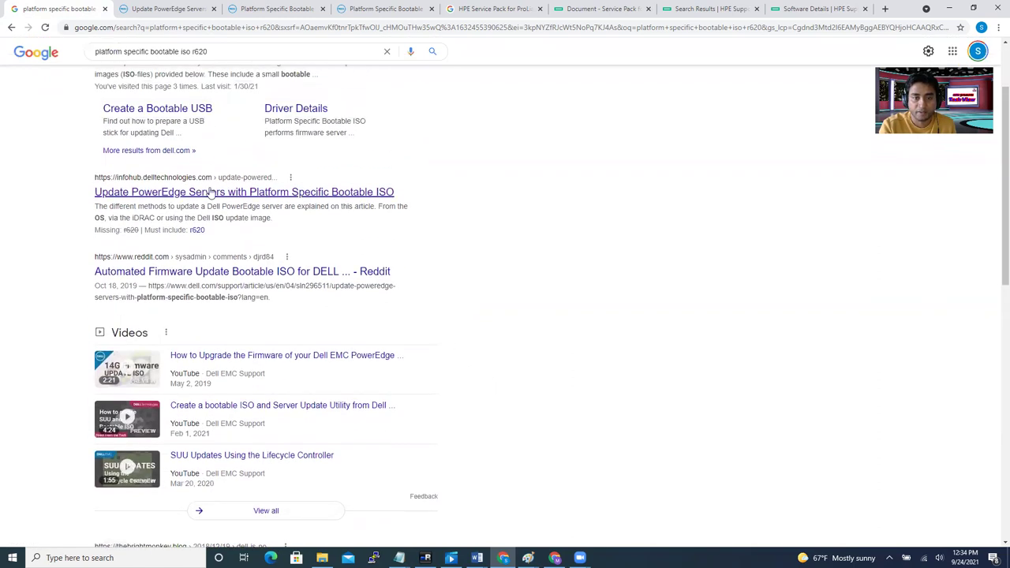
scroll(489, 181, down, 1)
scroll(492, 181, up, 3)
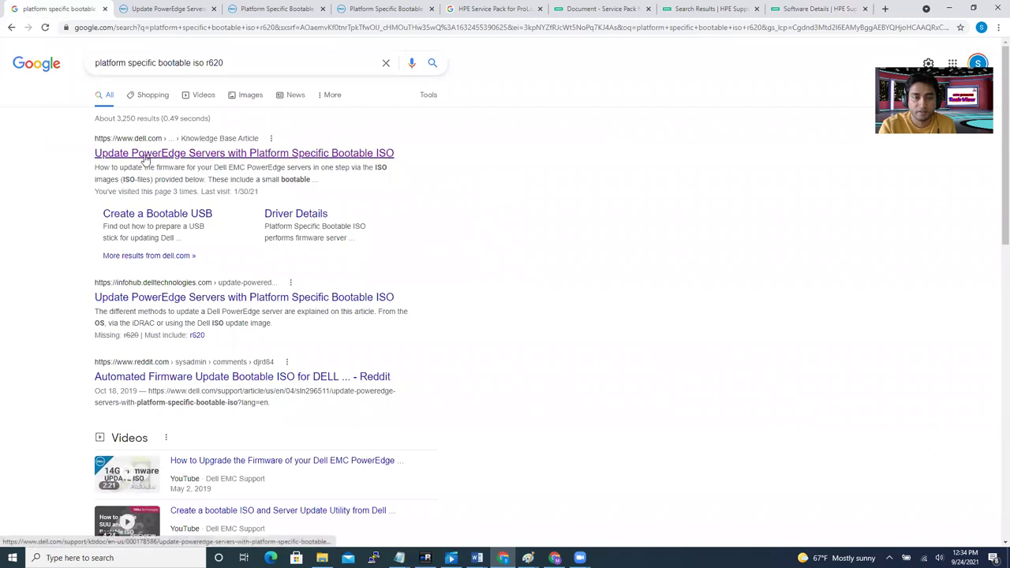
right_click(254, 156)
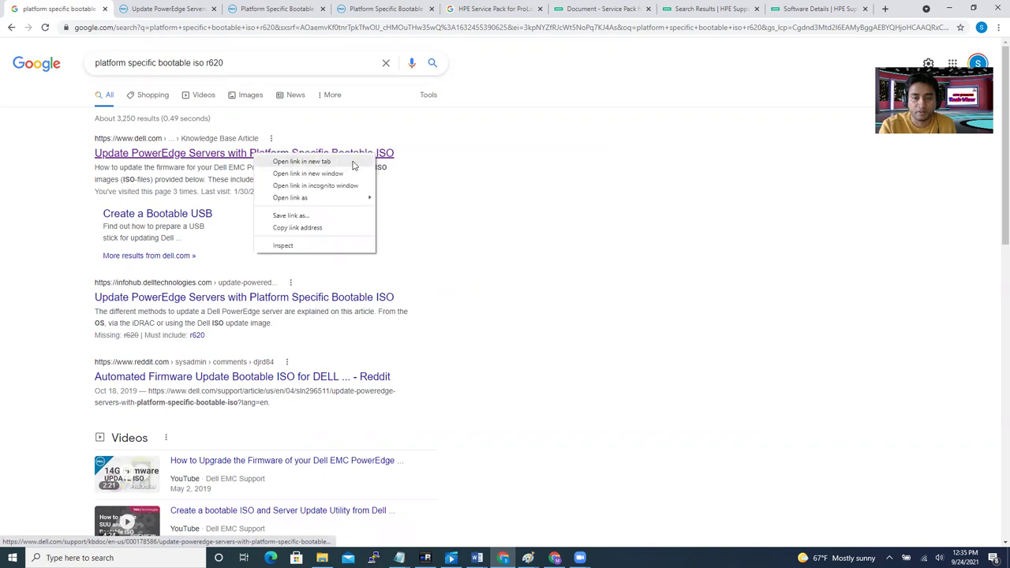
Show the Dell bootable ISO article's List of Update Repositories table, which includes R620.
click(505, 167)
click(183, 9)
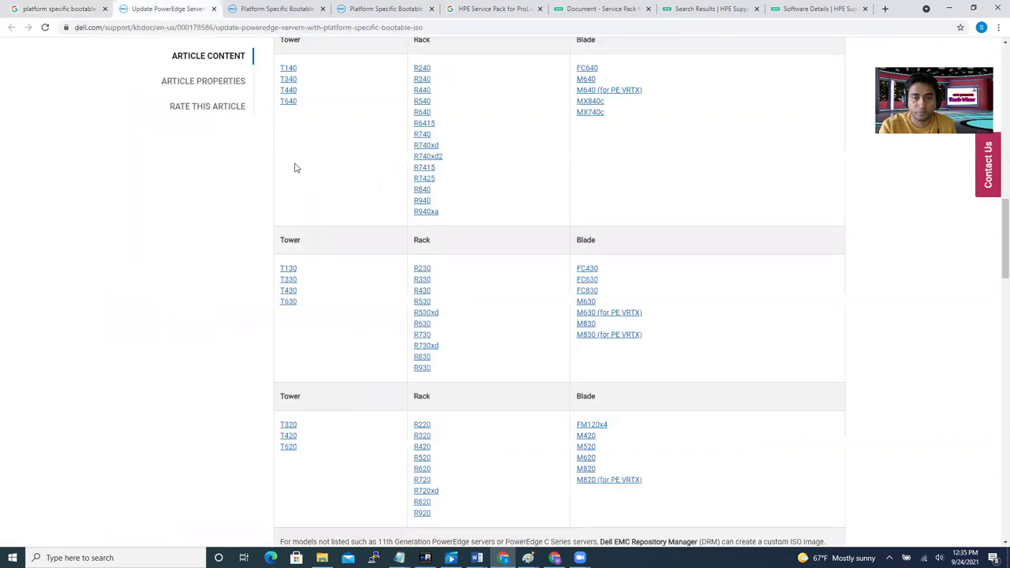
scroll(367, 239, down, 3)
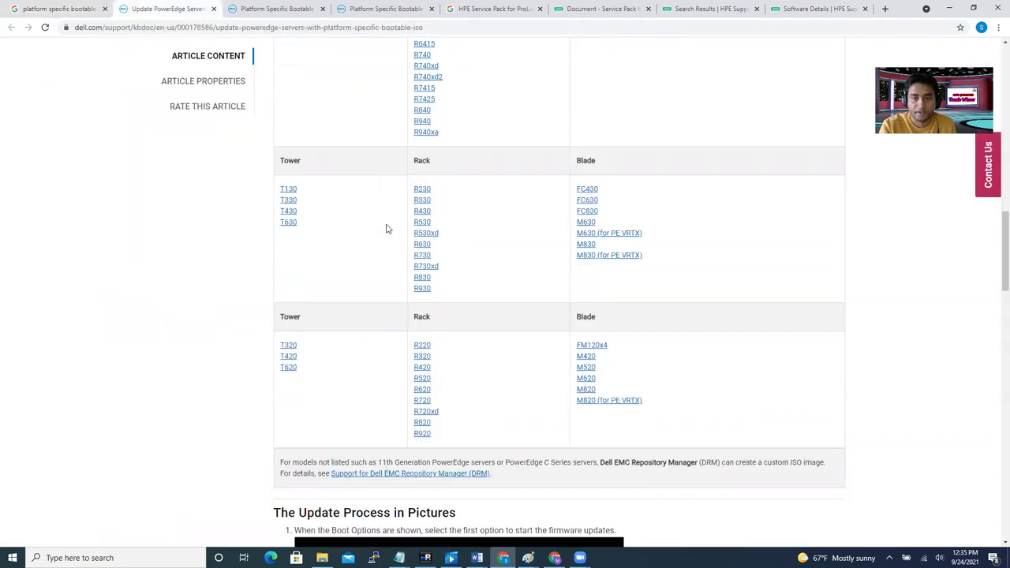
drag(995, 250, 995, 292)
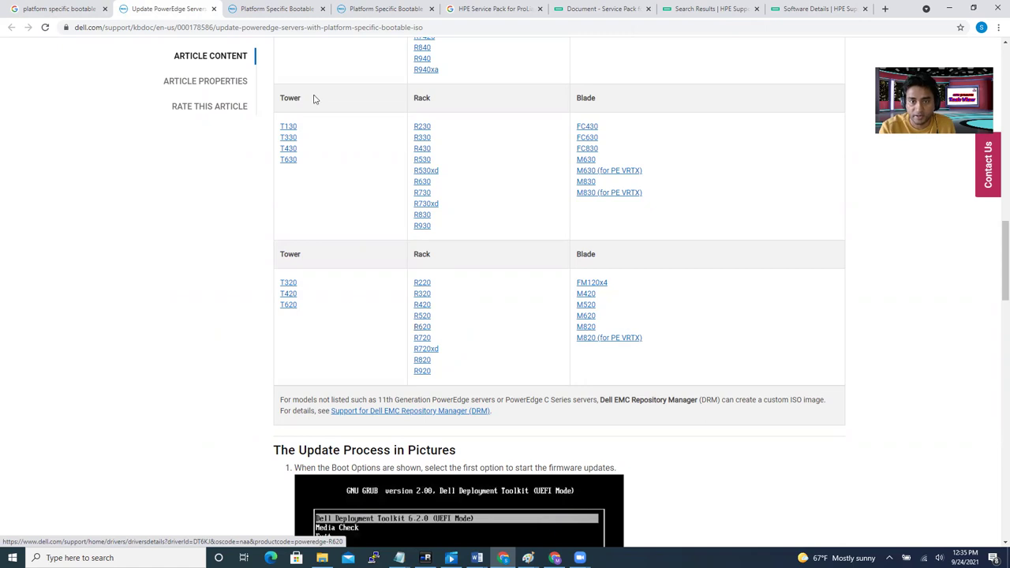
On the R620 Bootable ISO 21.07.00 page, review older versions 20.12.00 through 20.07.00.
click(288, 9)
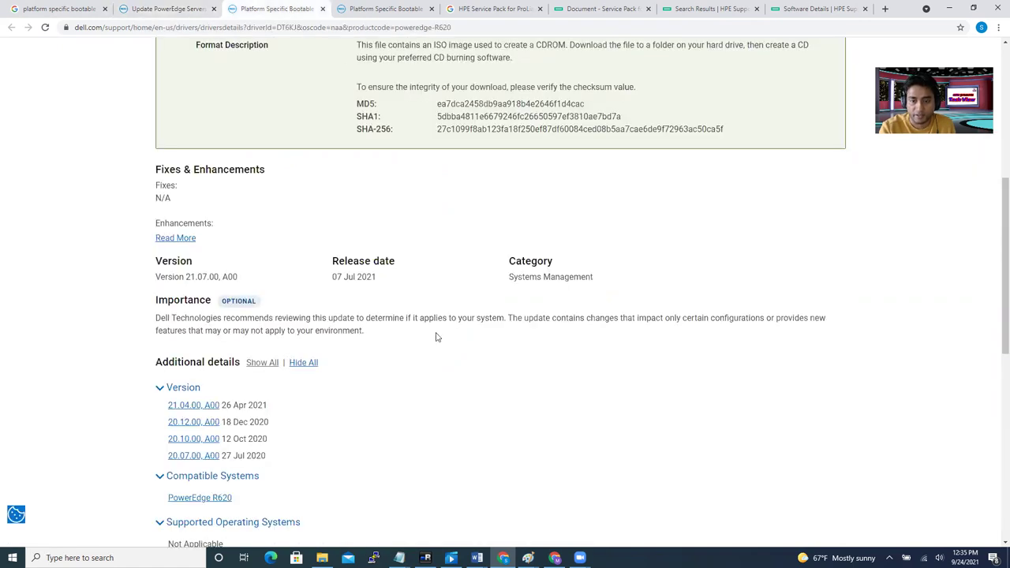
scroll(995, 261, up, 5)
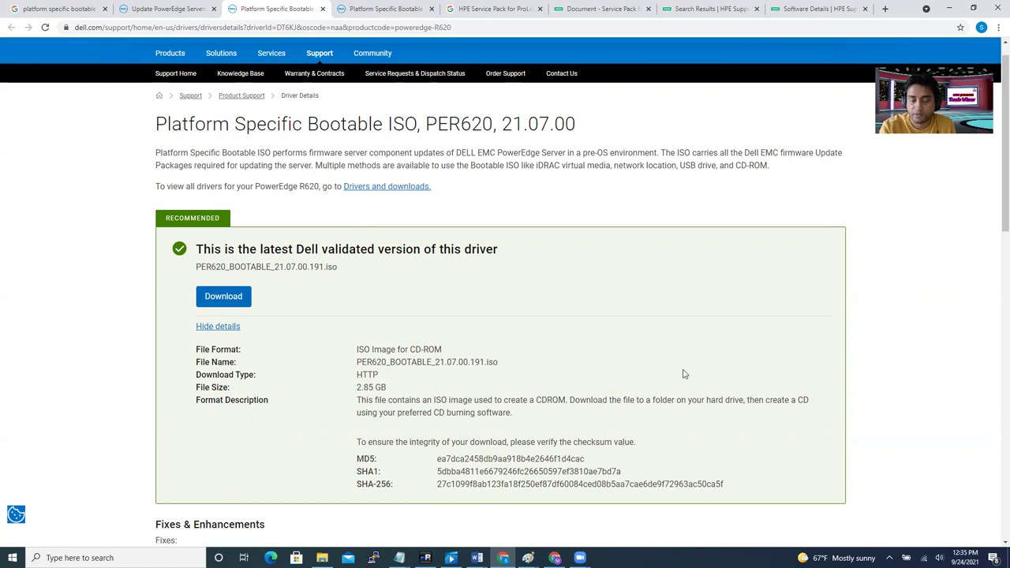
scroll(994, 236, down, 2)
scroll(995, 258, down, 4)
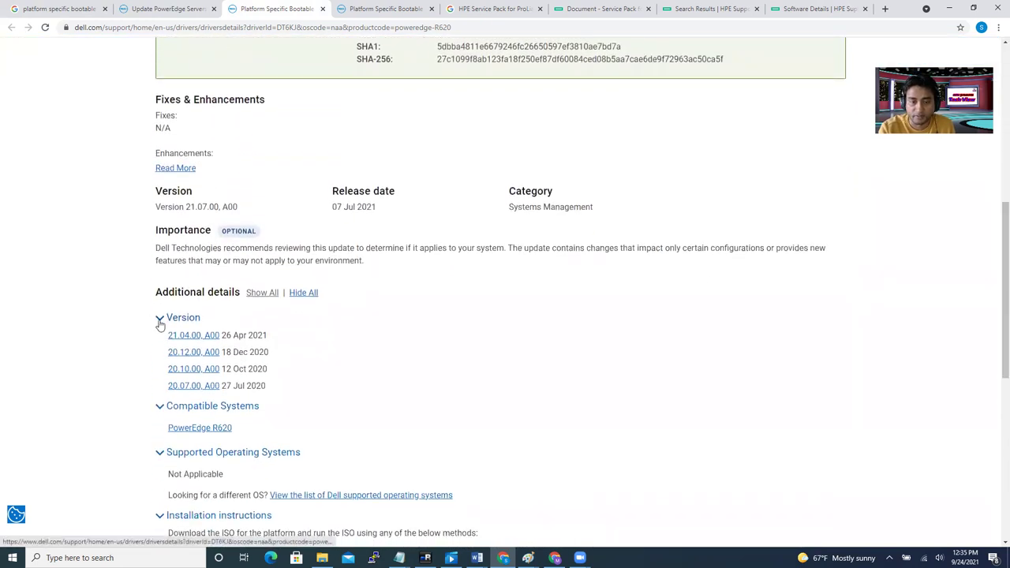
click(159, 319)
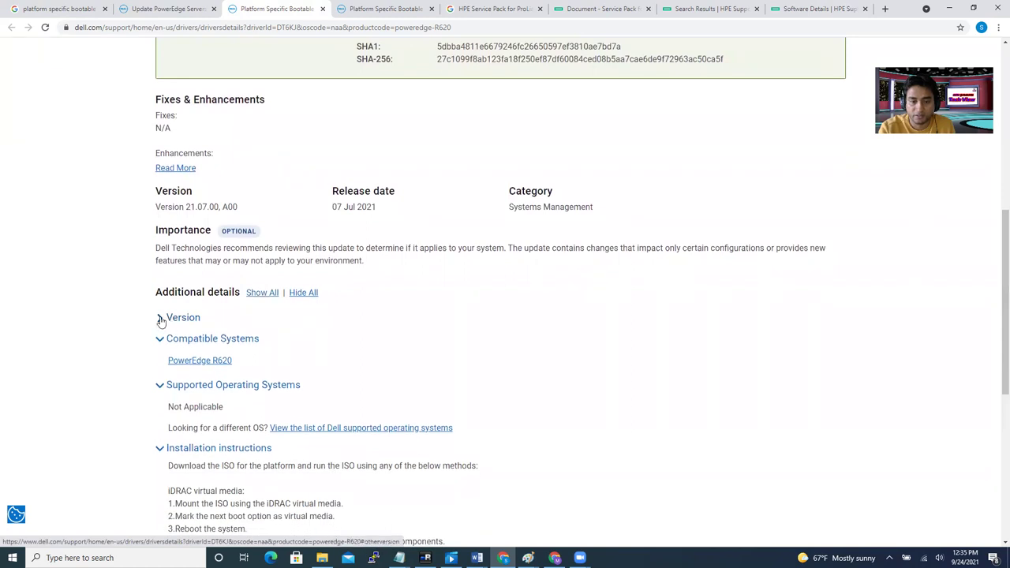
click(160, 319)
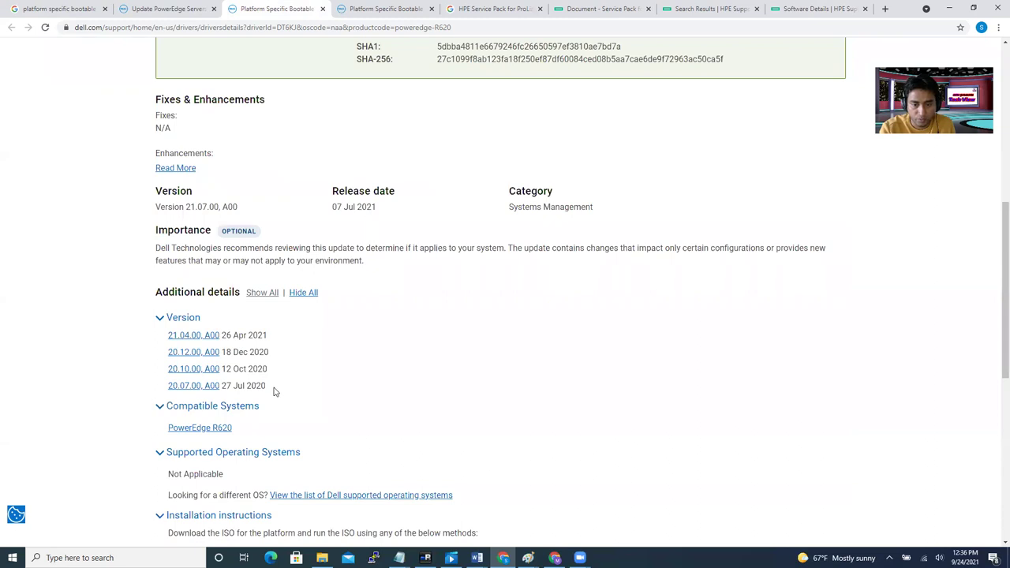
drag(272, 392, 152, 357)
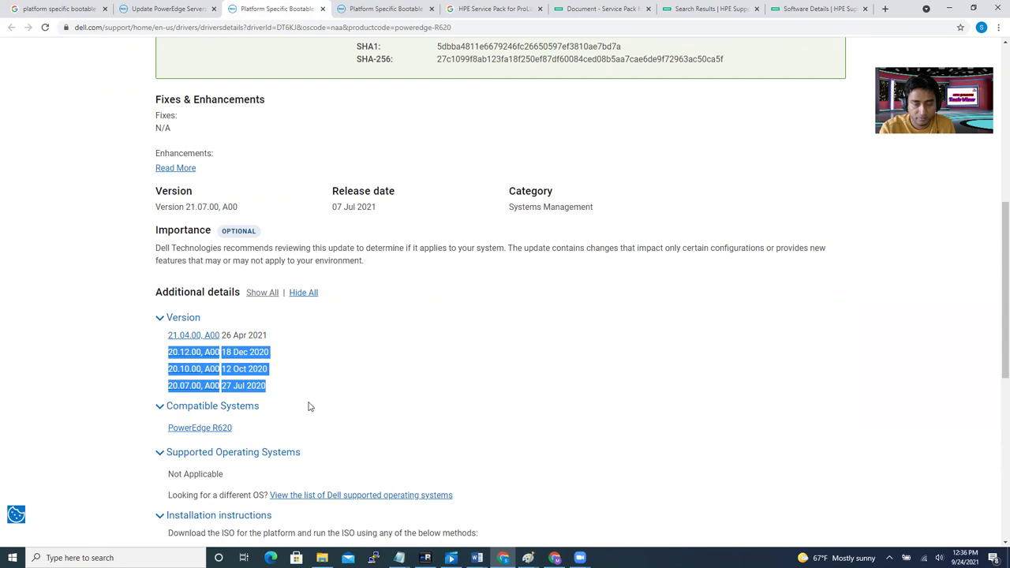
scroll(309, 406, up, 1)
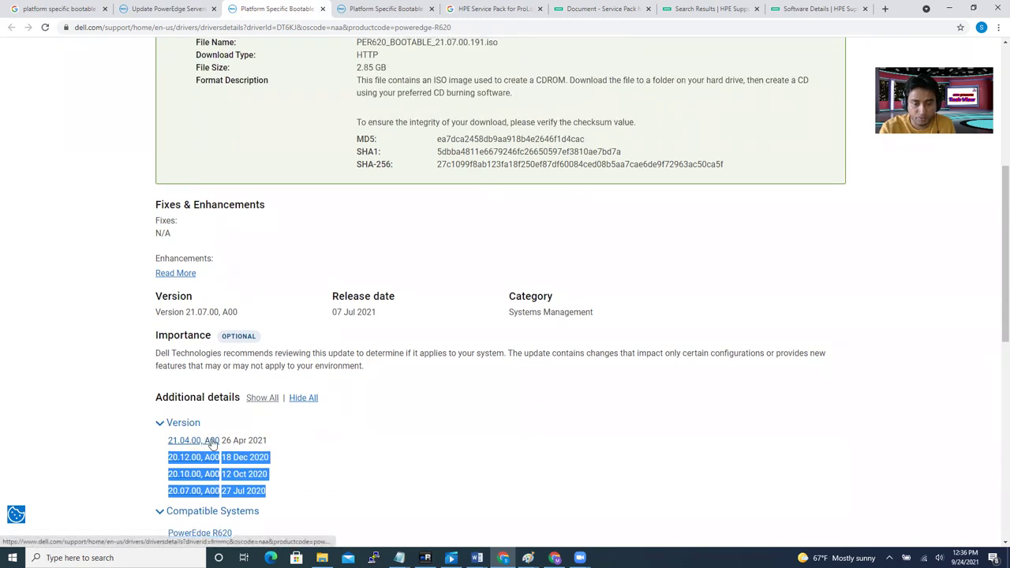
scroll(387, 408, up, 3)
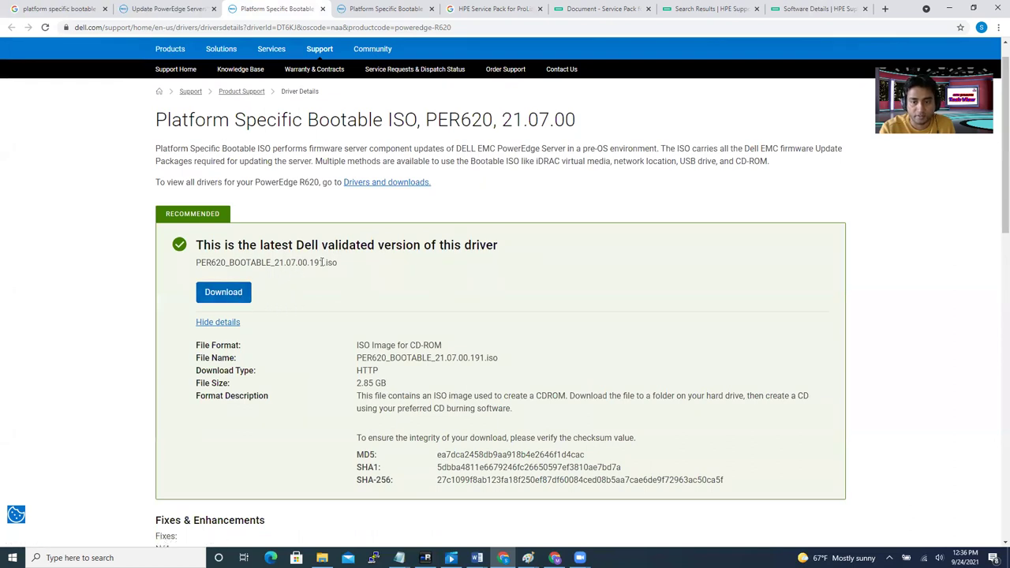
Highlight PER620_BOOTABLE_21.07.00.191.iso (2.85 GB) as the latest validated R620 bootable ISO file.
drag(348, 264, 197, 261)
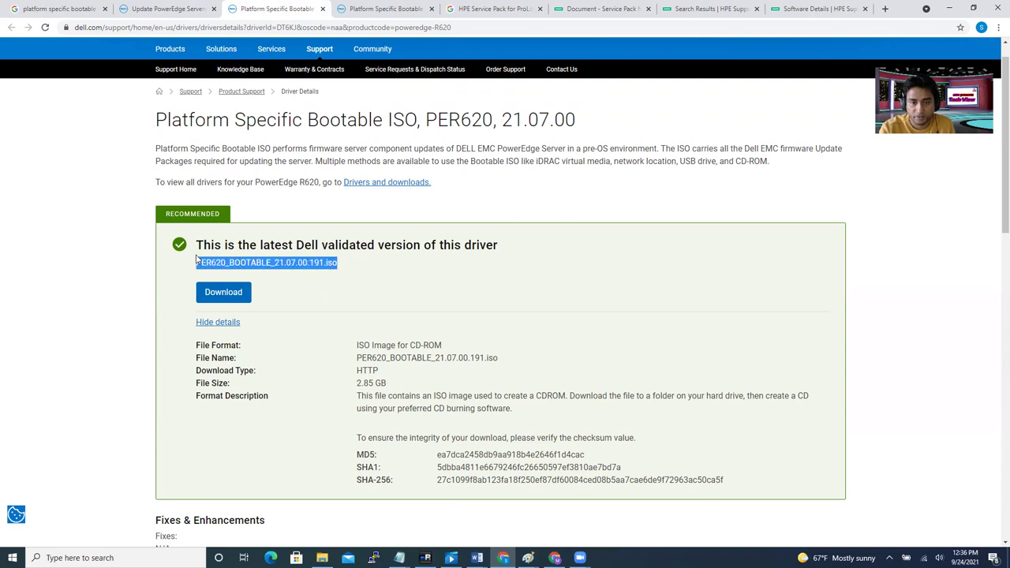
click(421, 288)
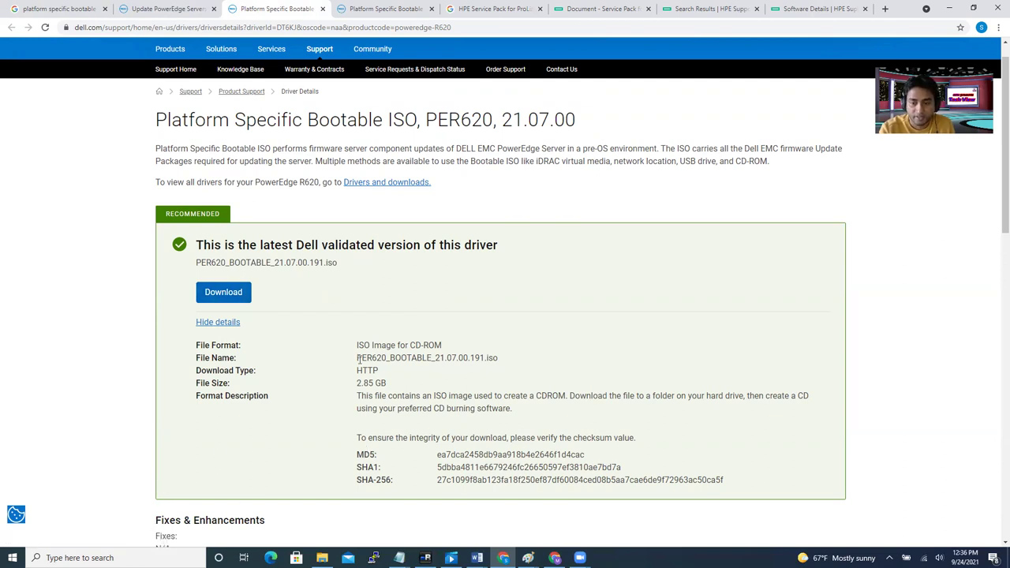
drag(357, 357, 500, 360)
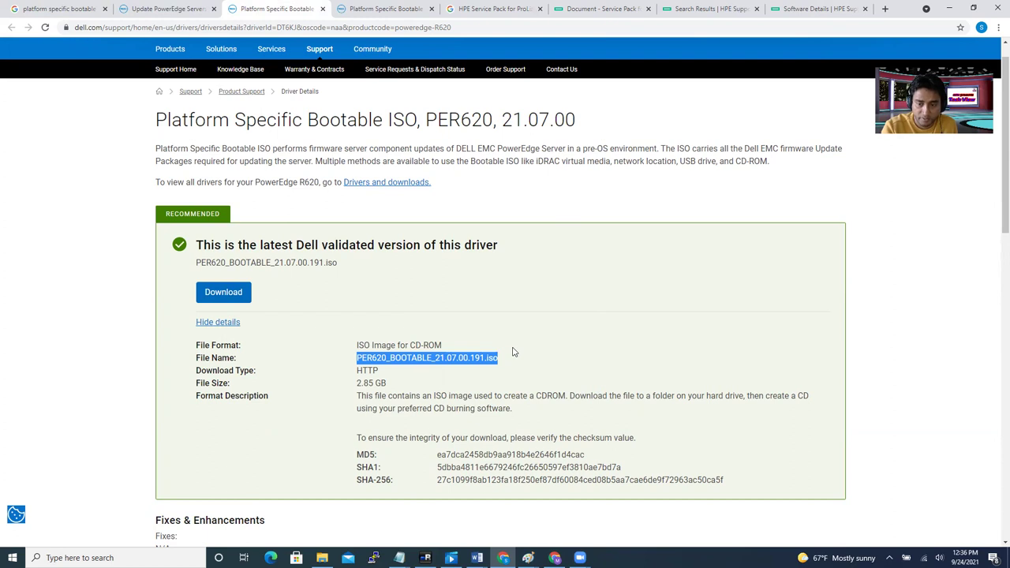
scroll(512, 352, up, 1)
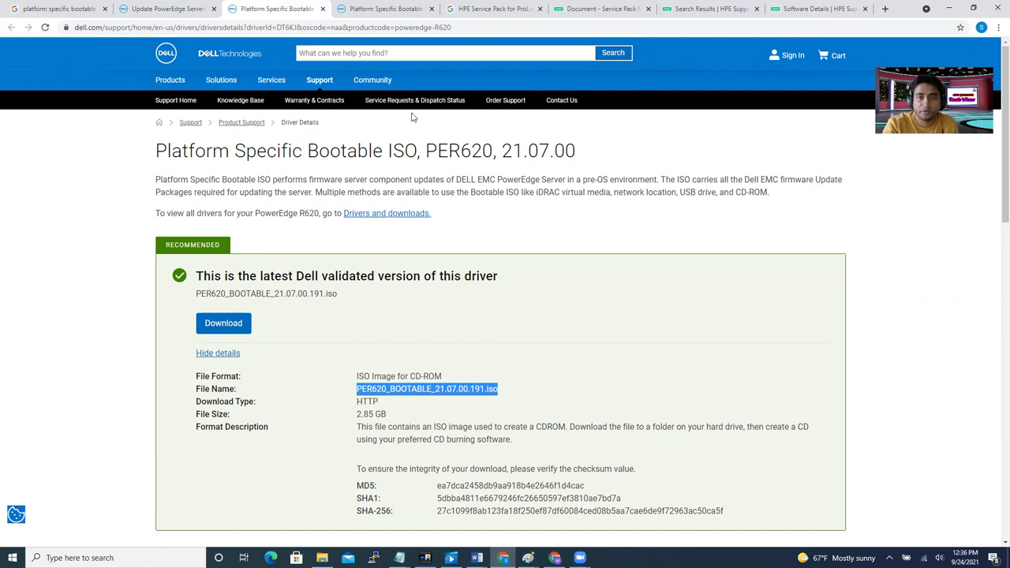
Review the 21.04.00 R620 bootable ISO page from 26 Apr 2021, then open a blank tab.
click(394, 9)
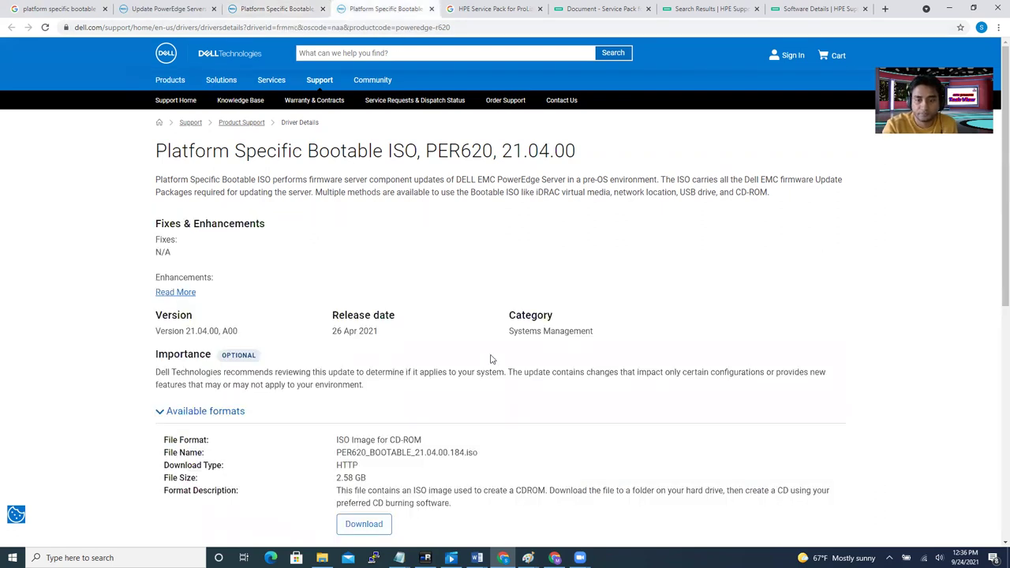
scroll(490, 358, down, 3)
scroll(489, 356, up, 3)
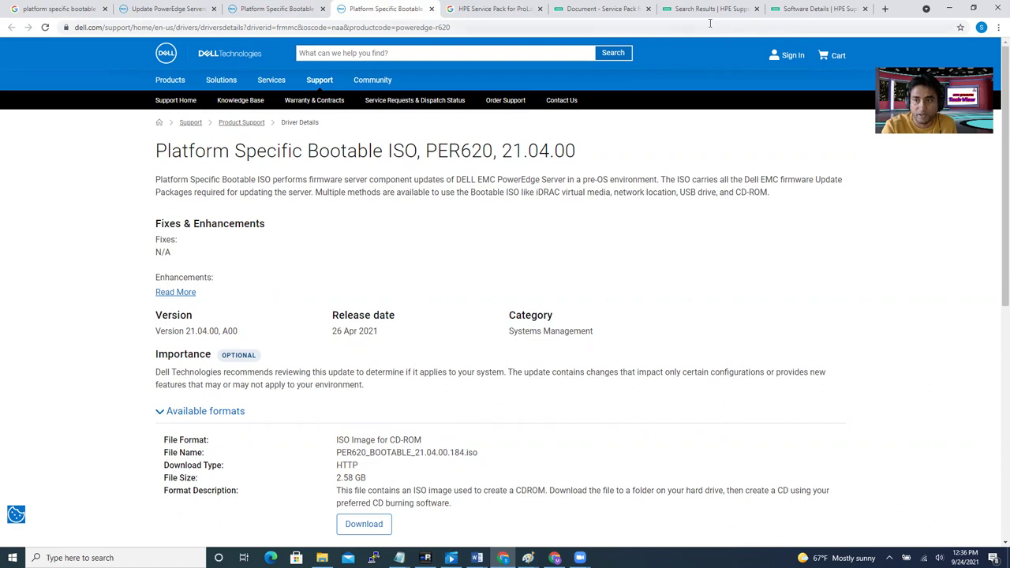
click(885, 9)
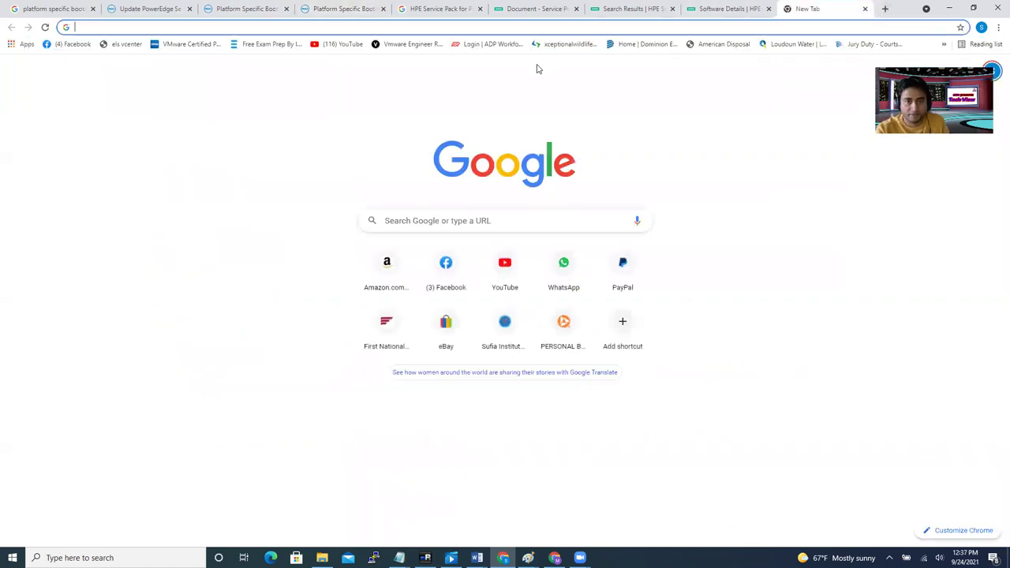
Switch to the mRemoteNG vSphere session and step through masterhost03 and masterhost01 to masterhost02.
click(426, 556)
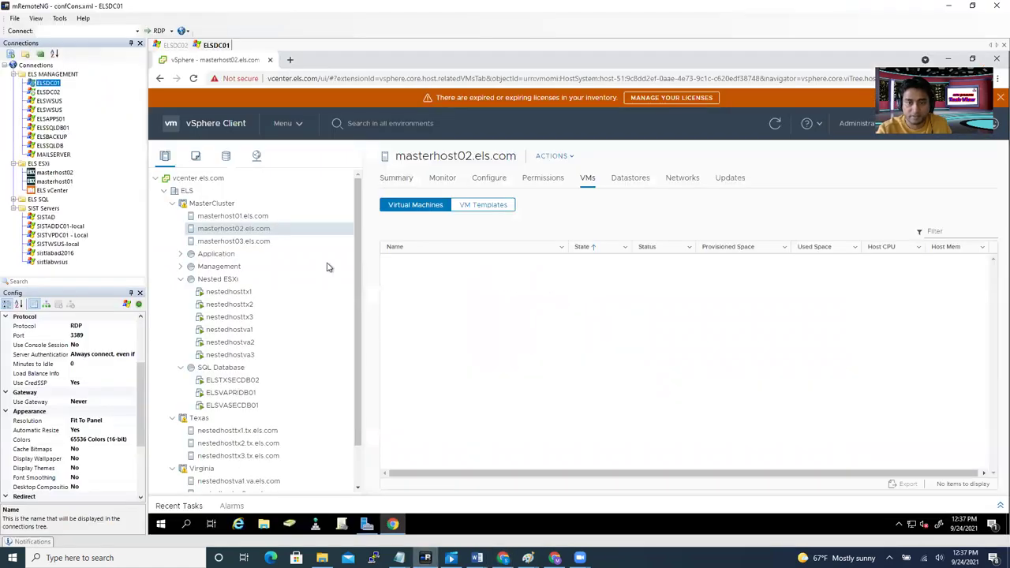
click(250, 240)
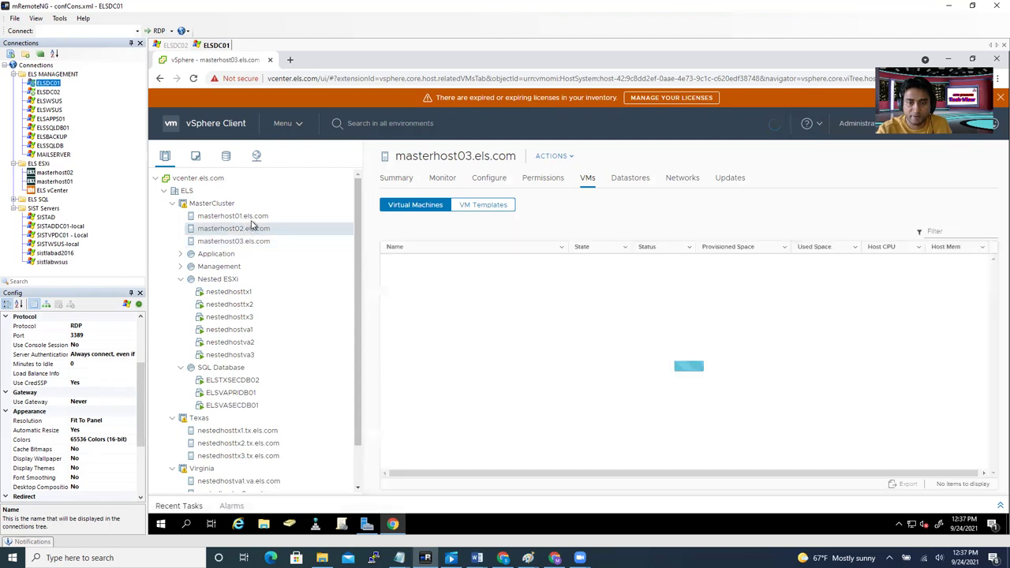
click(252, 218)
click(250, 233)
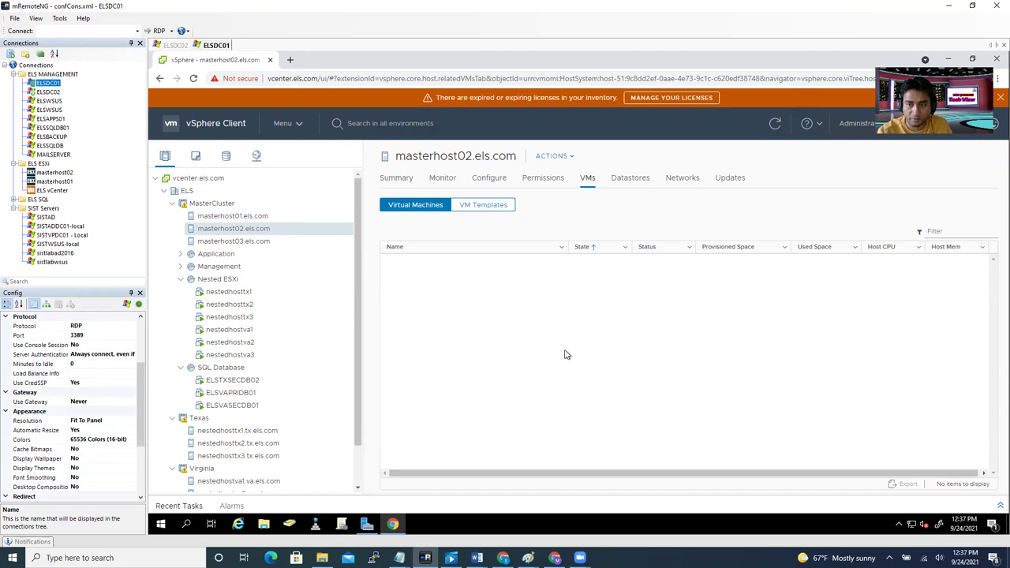
Enter Maintenance Mode on masterhost02.els.com, confirm with OK, and return to Chrome.
right_click(237, 231)
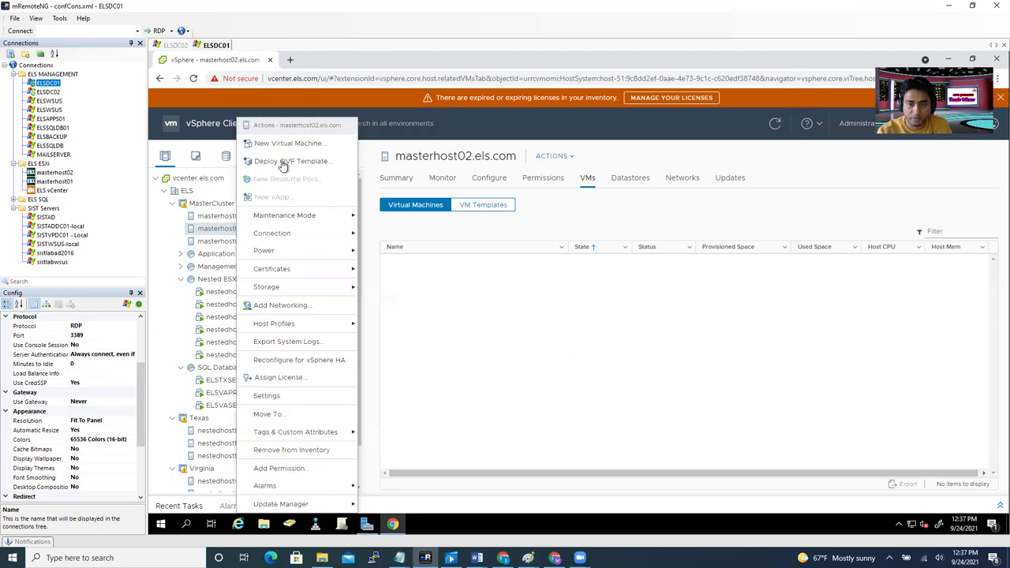
mouse_move(293, 216)
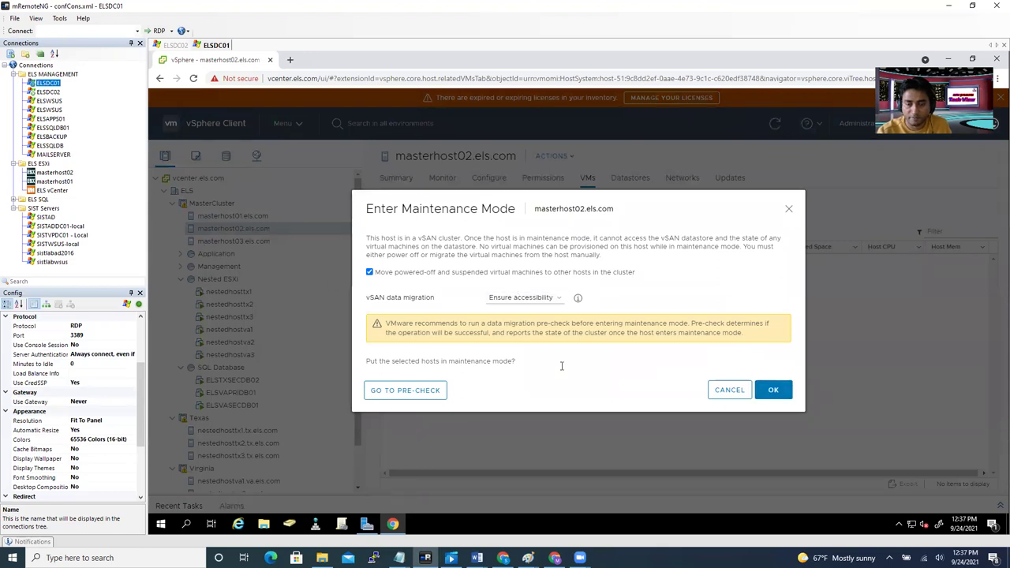
click(773, 390)
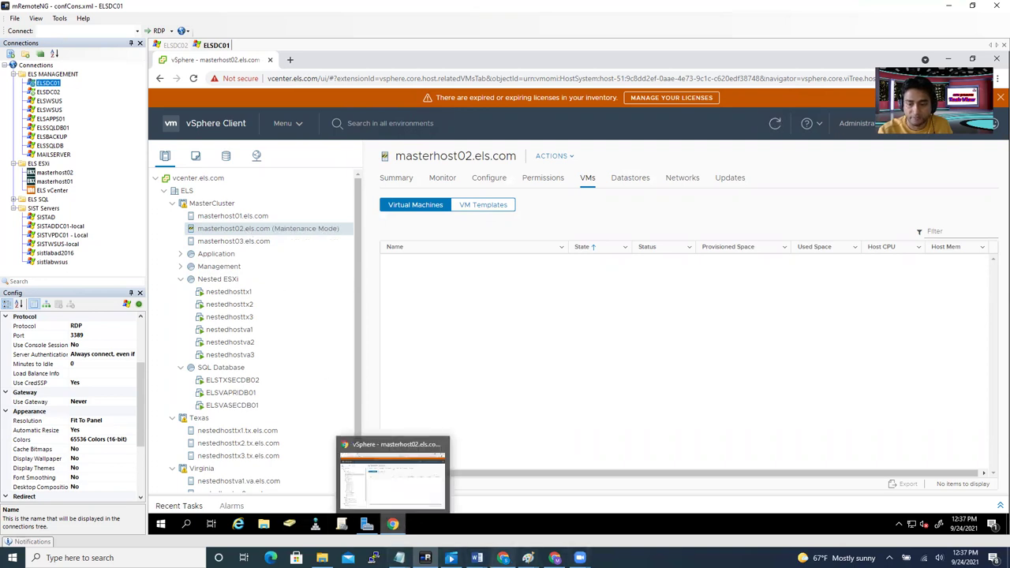
click(502, 558)
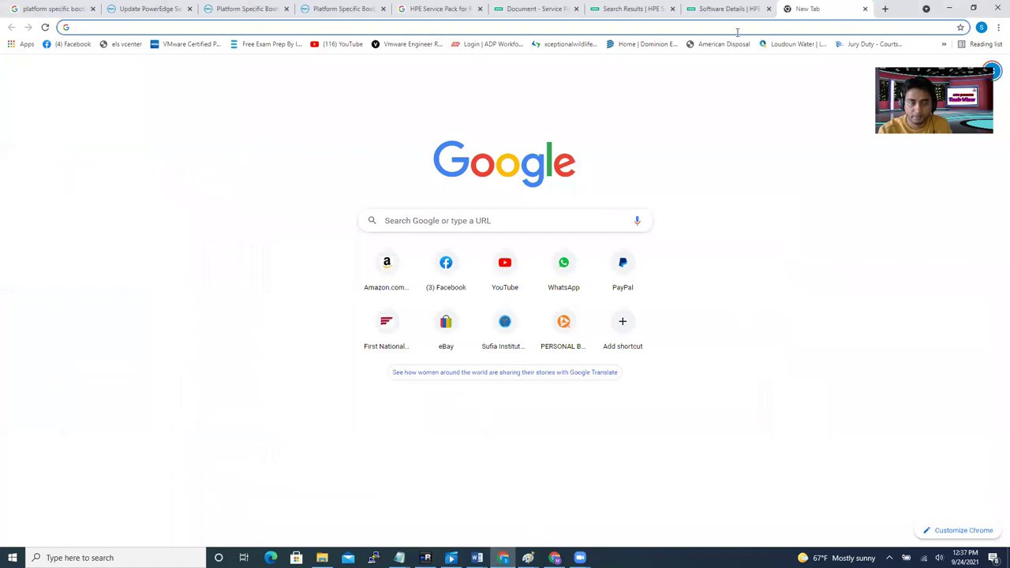
Load 192.168.1.9 in Chrome, removing the autocompleted extra 0 from the address.
text(1)
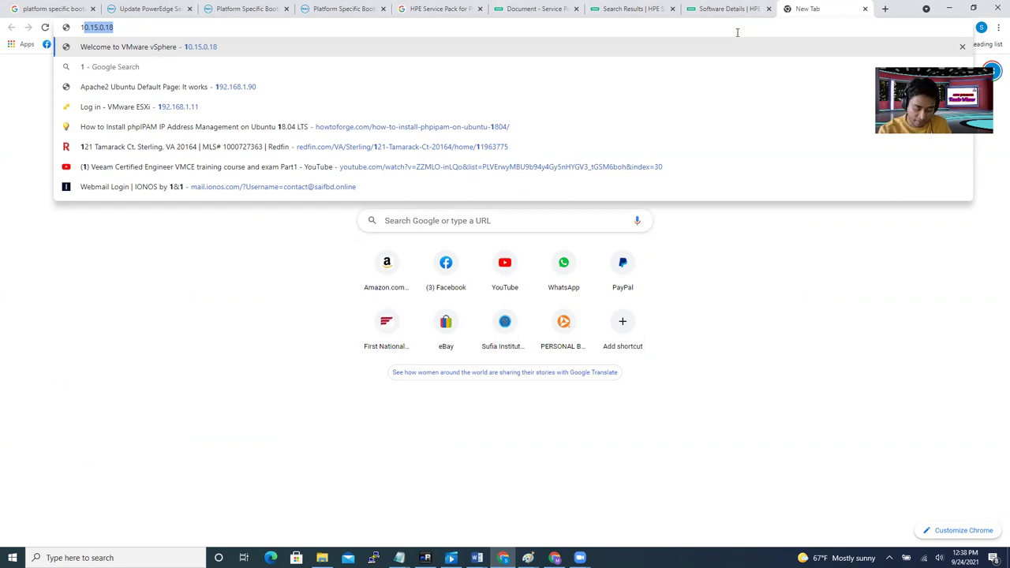
text(92.168.)
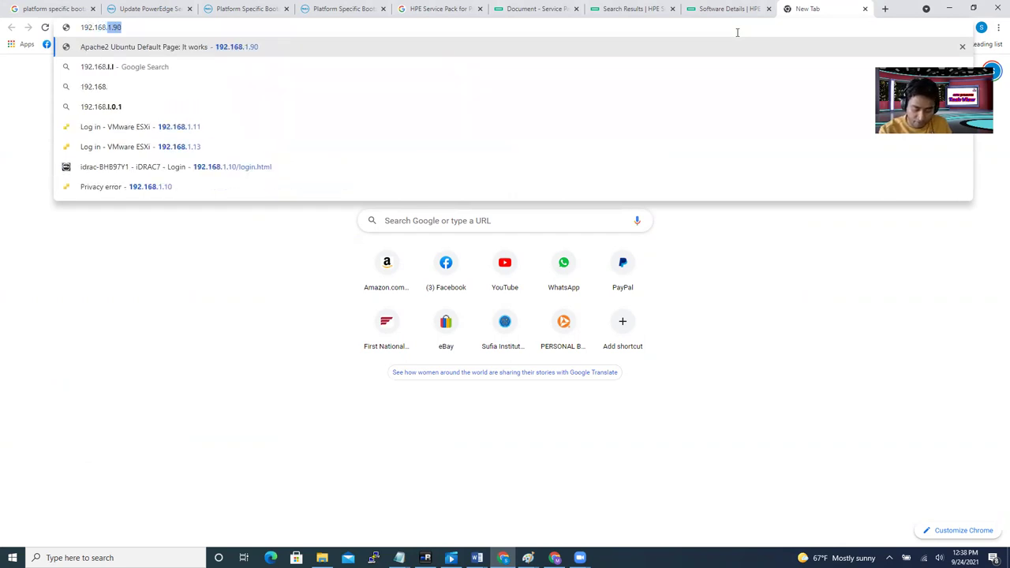
text(1.)
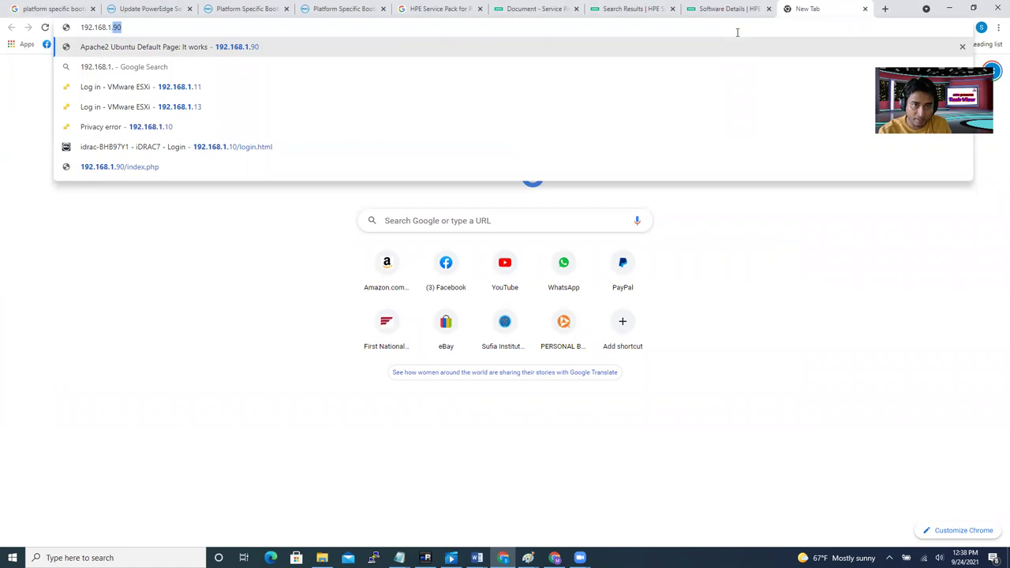
text(9)
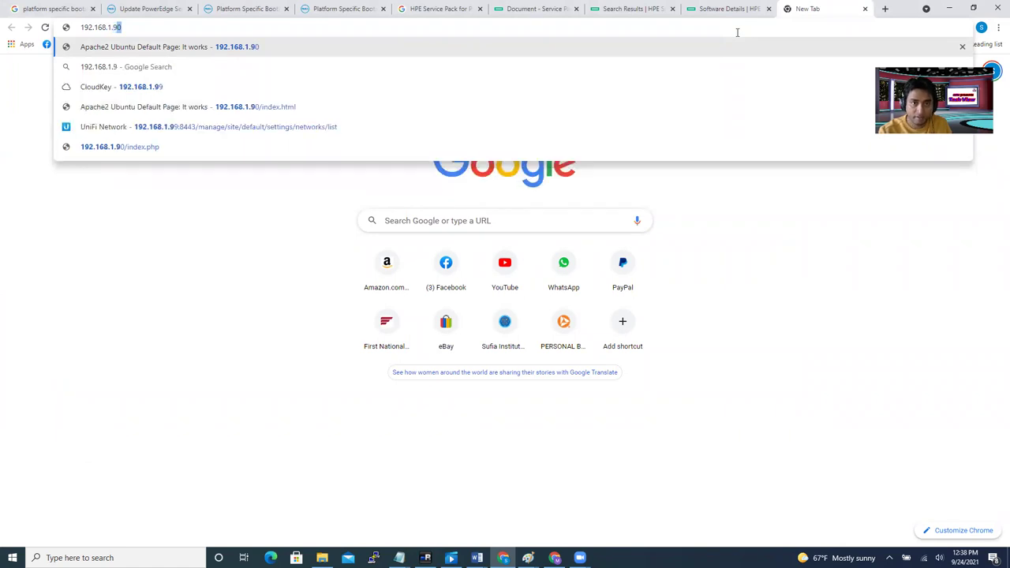
key(Delete)
key(Return)
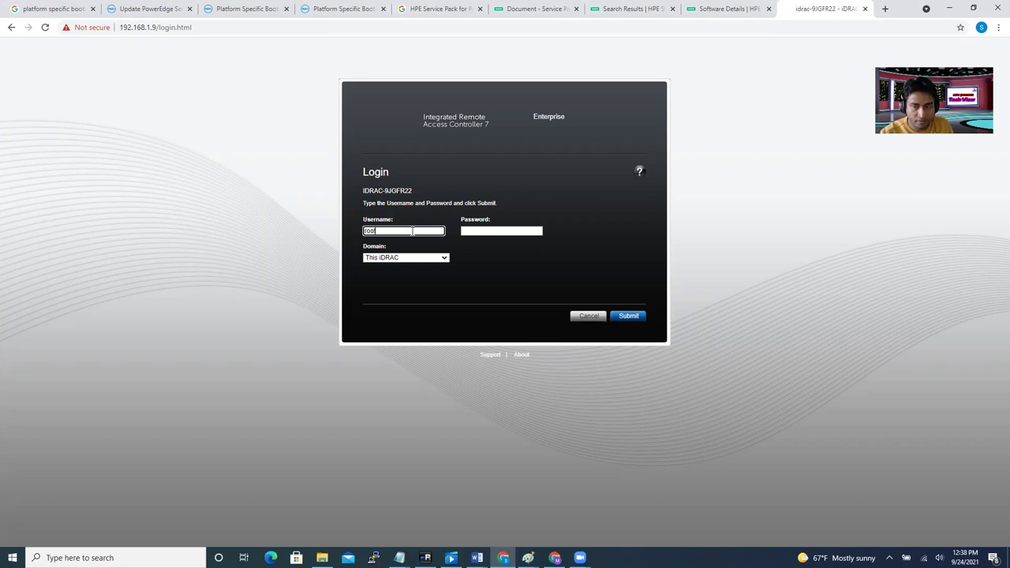
Log in with the account password, keep the default password, and continue to System Summary.
click(474, 230)
text(cain)
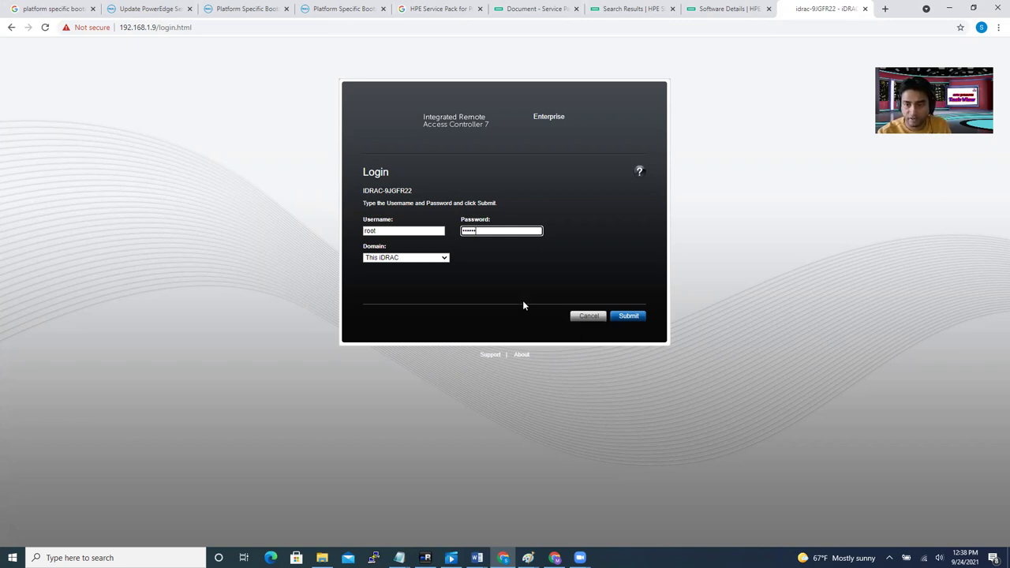
click(630, 317)
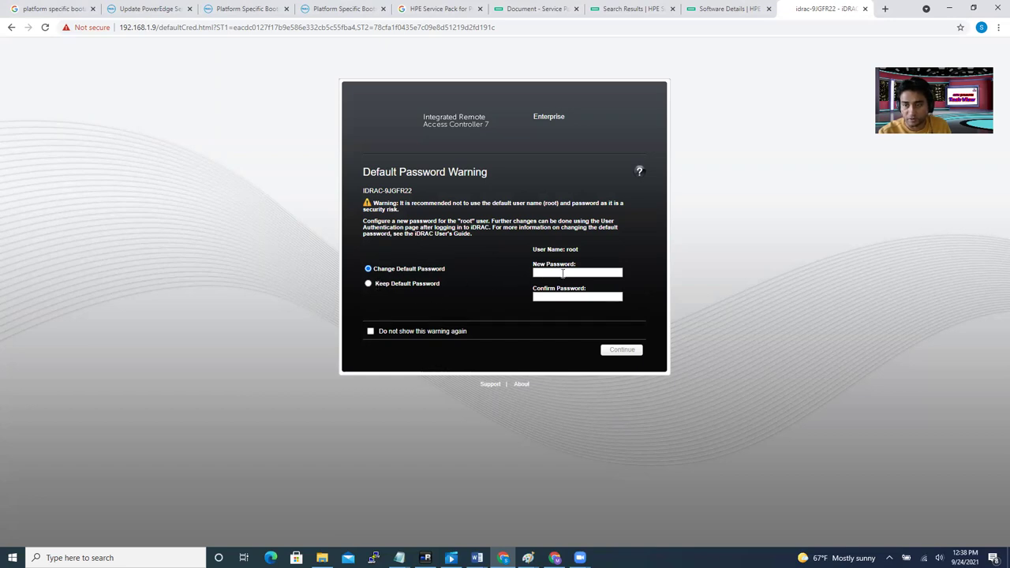
click(369, 284)
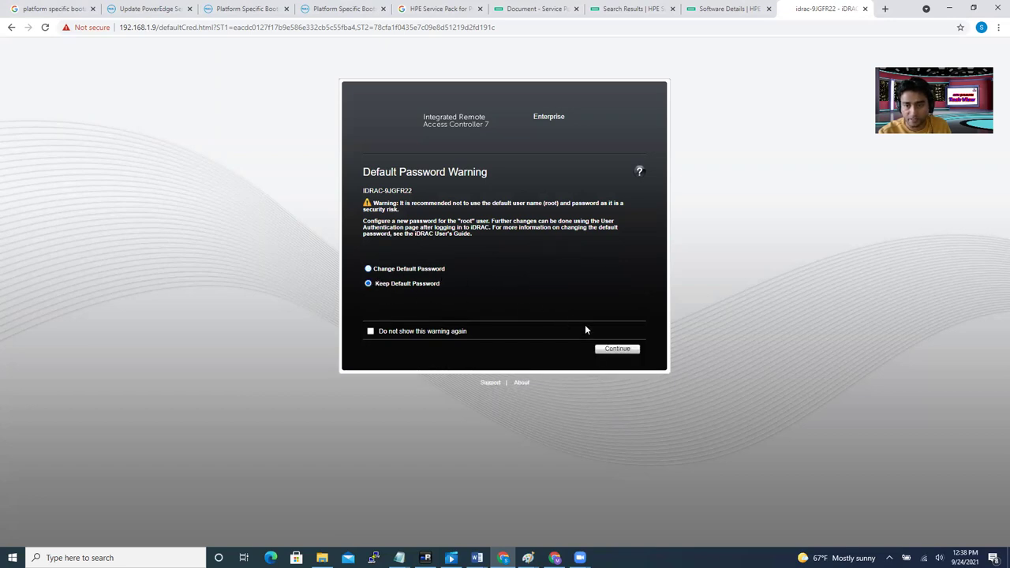
click(614, 352)
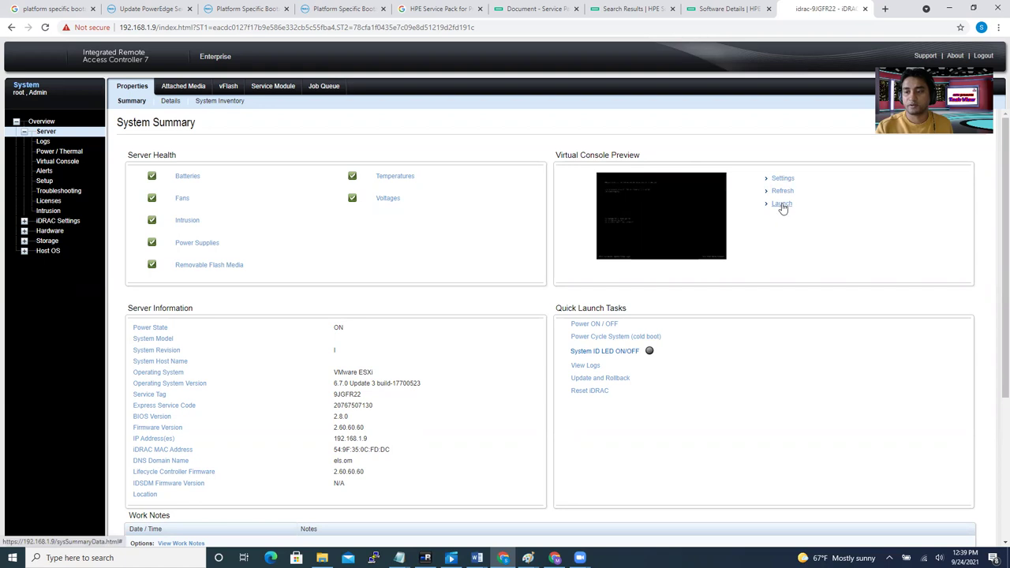
Launch the Virtual Console, check Downloads for the bootable ISO, and maximize the console window.
click(782, 205)
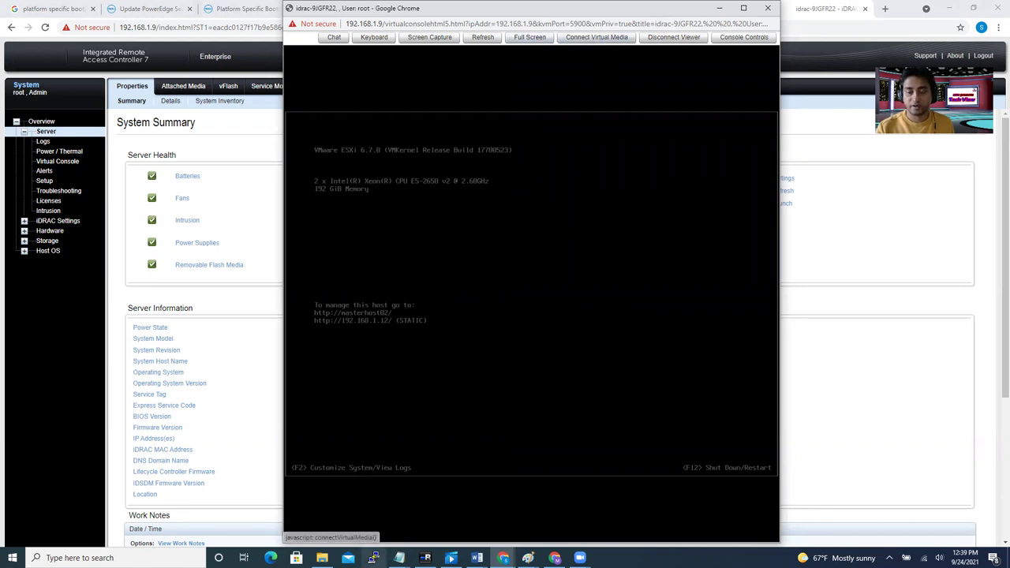
click(322, 557)
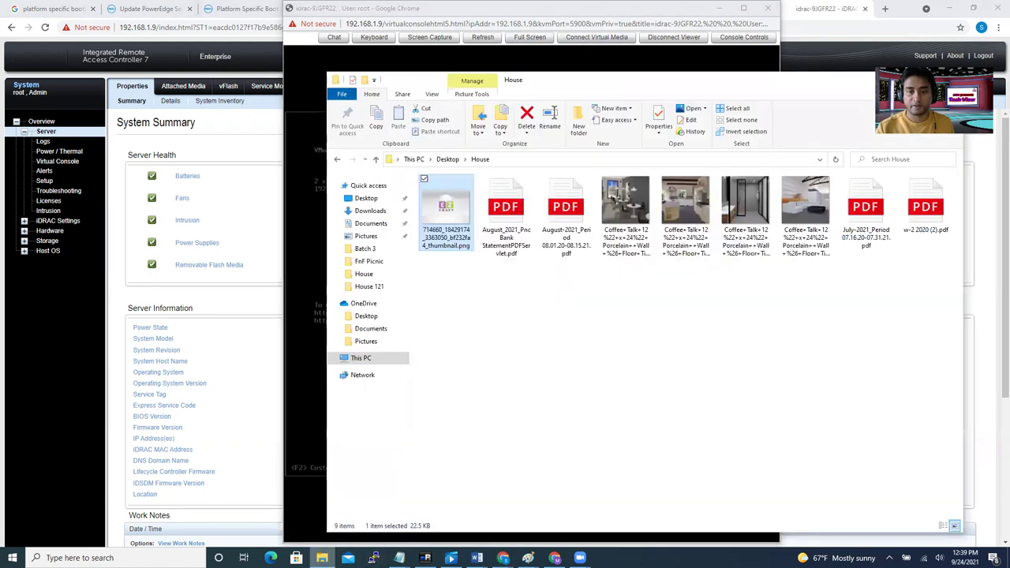
click(370, 211)
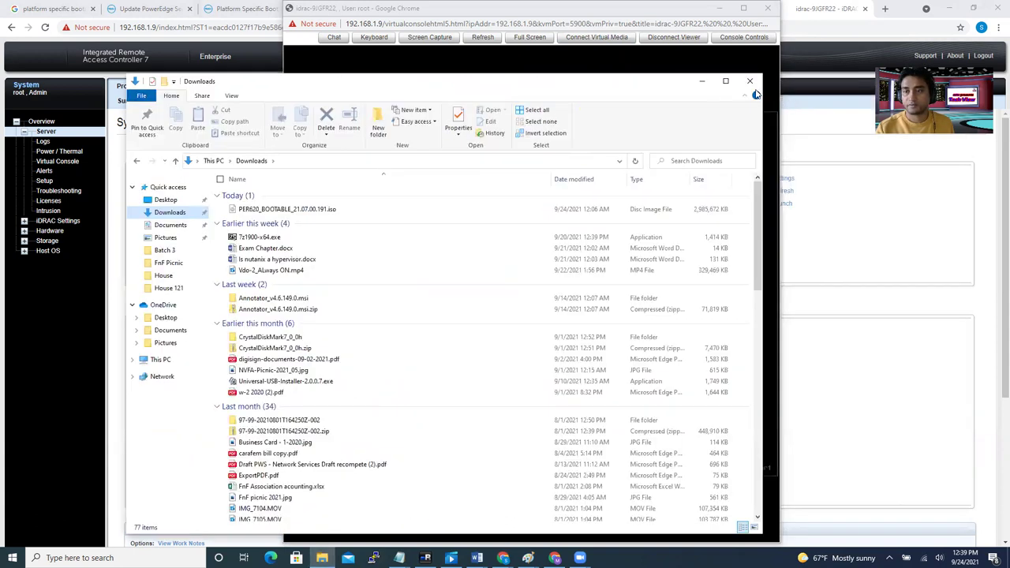
click(701, 79)
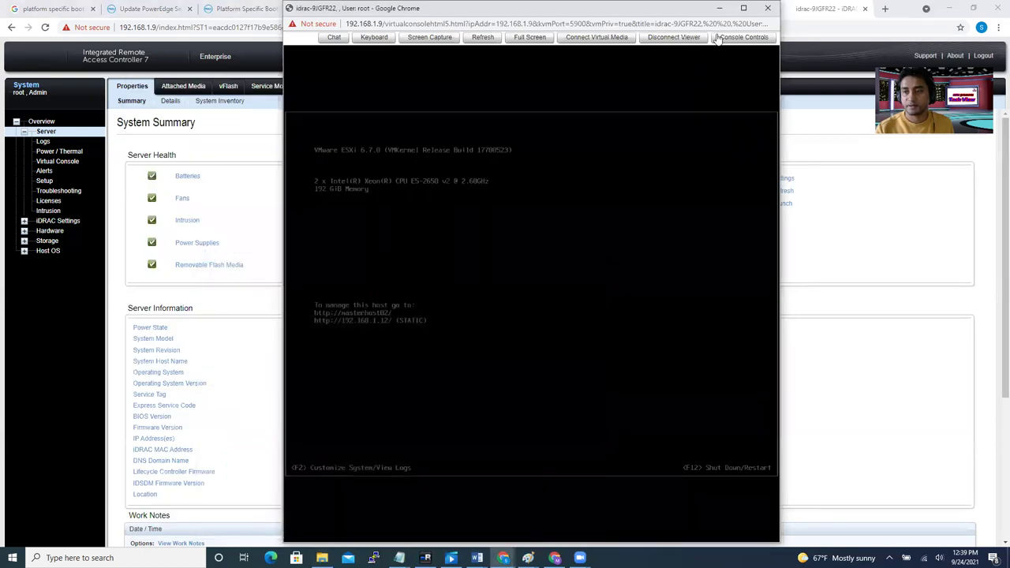
click(743, 10)
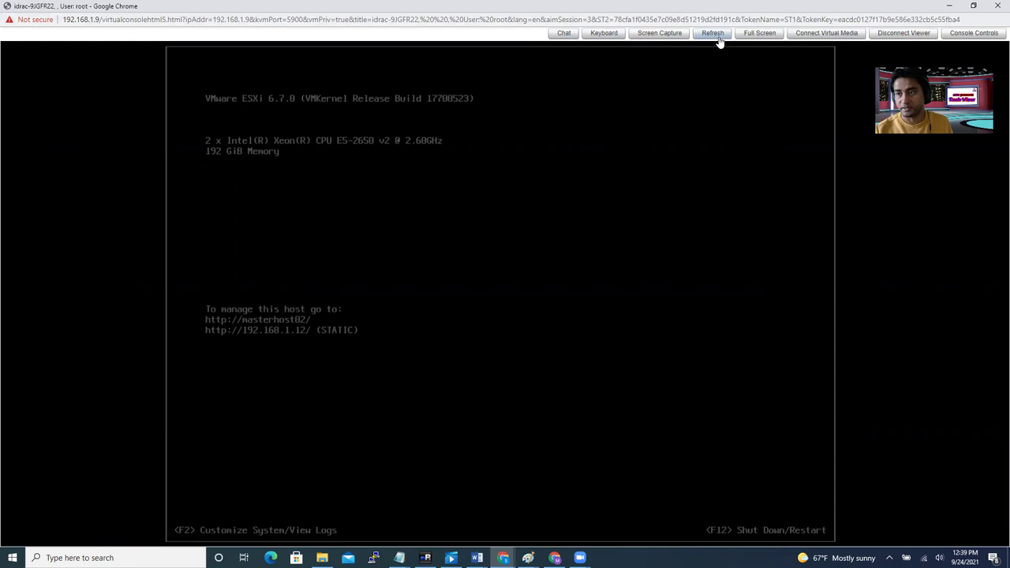
Map PER620_BOOTABLE_21.07.00.191.iso from Downloads as the virtual CD/DVD through Connect Virtual Media.
click(812, 35)
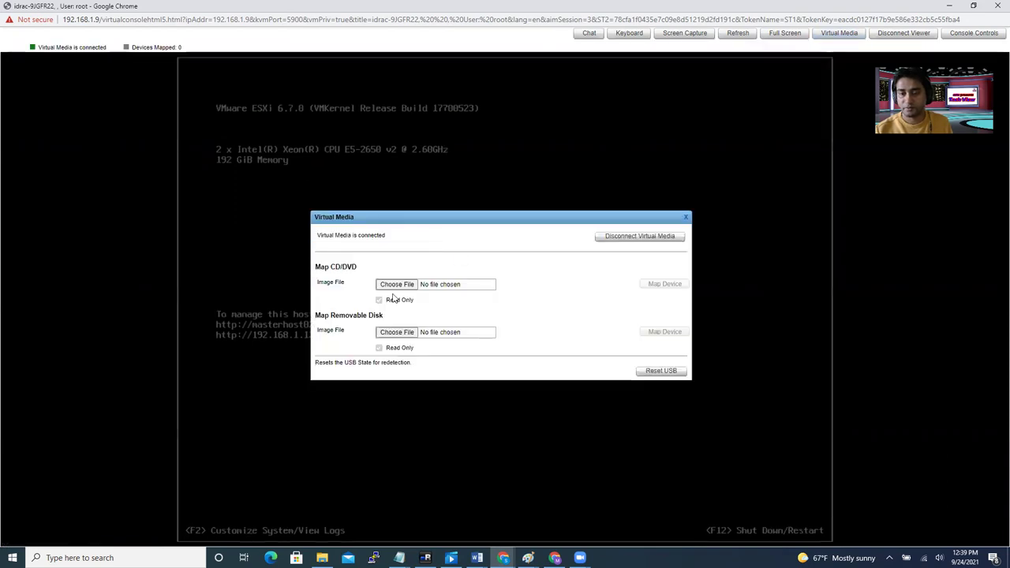
click(403, 286)
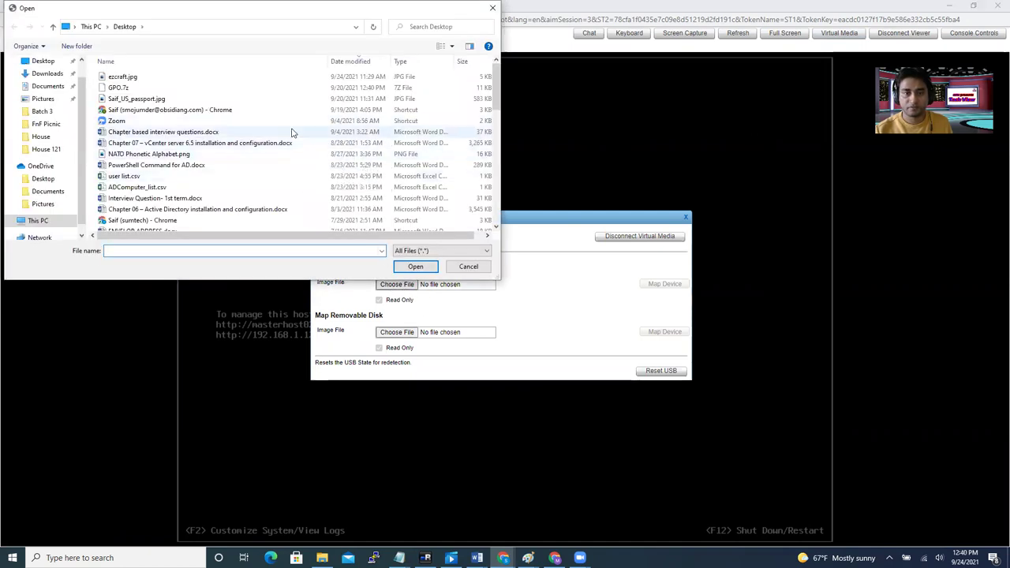
click(48, 73)
double_click(180, 93)
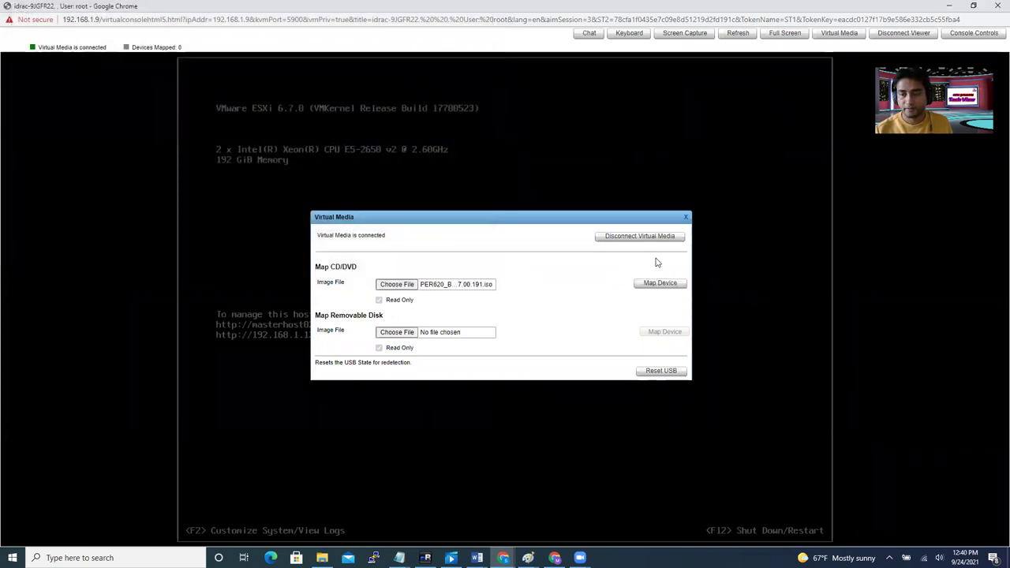
click(660, 291)
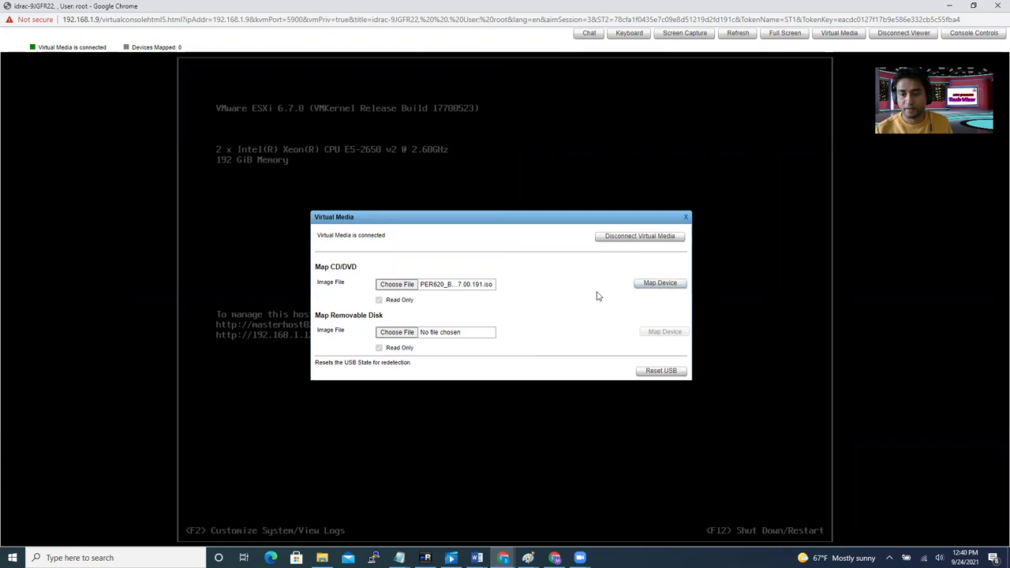
click(655, 285)
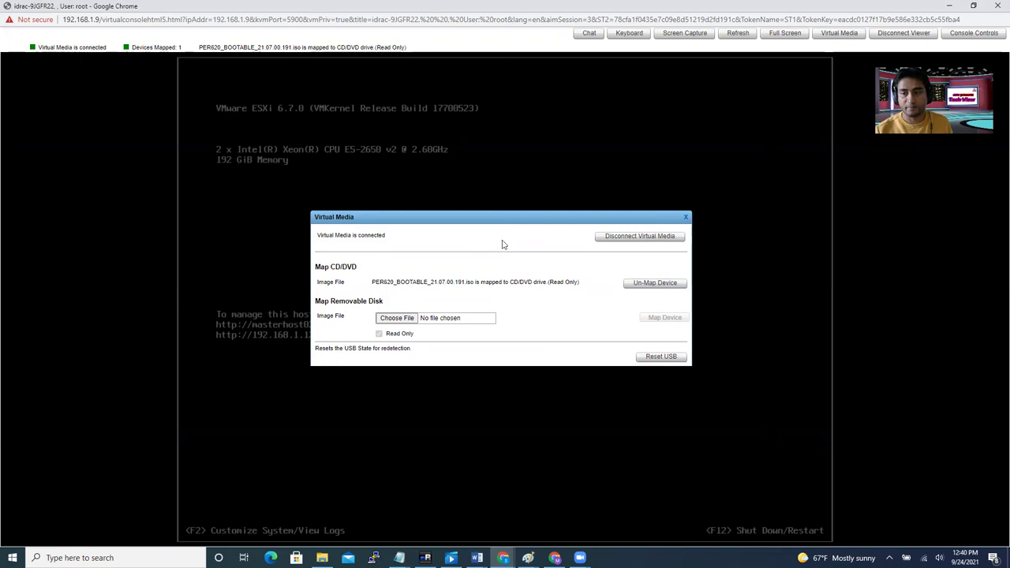
Close the virtual media dialog, cold-boot the server with Power Cycle System, and reopen the console.
click(685, 216)
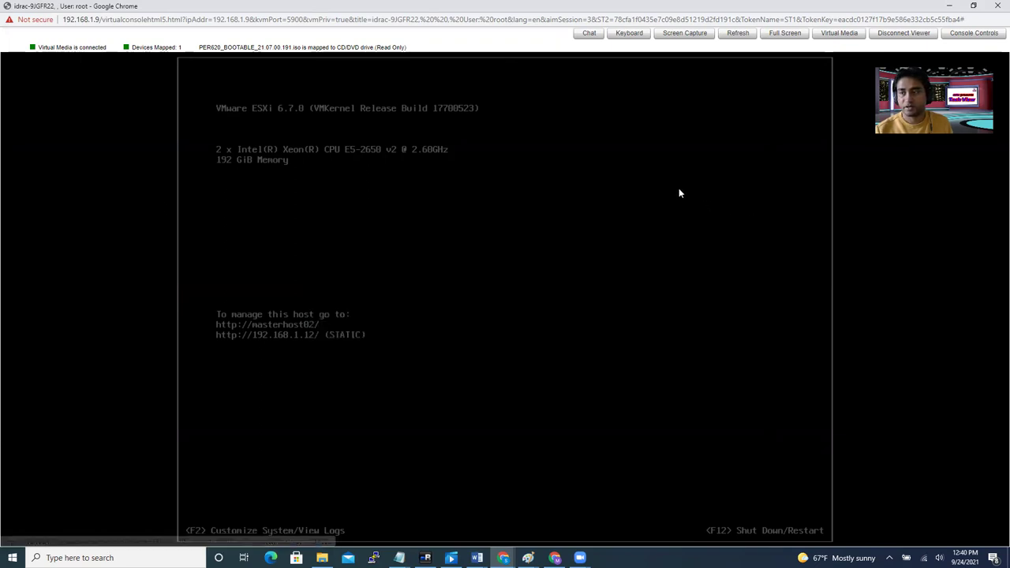
click(949, 6)
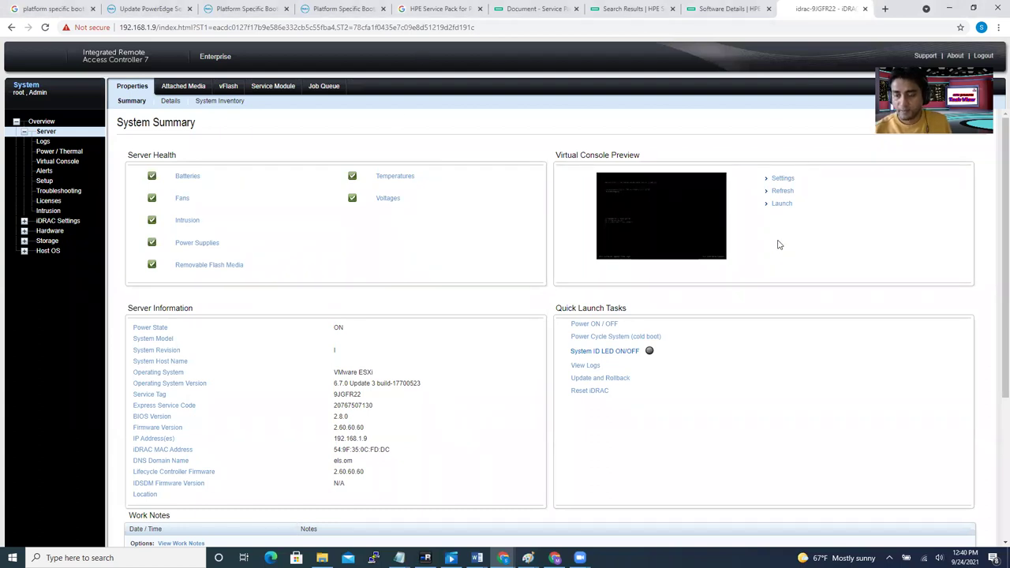
click(638, 338)
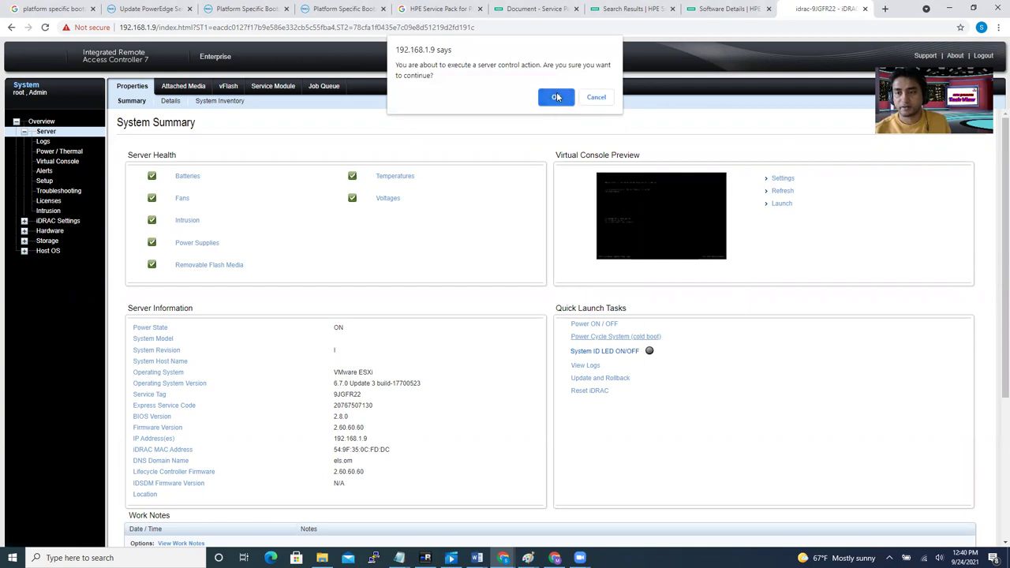
click(556, 96)
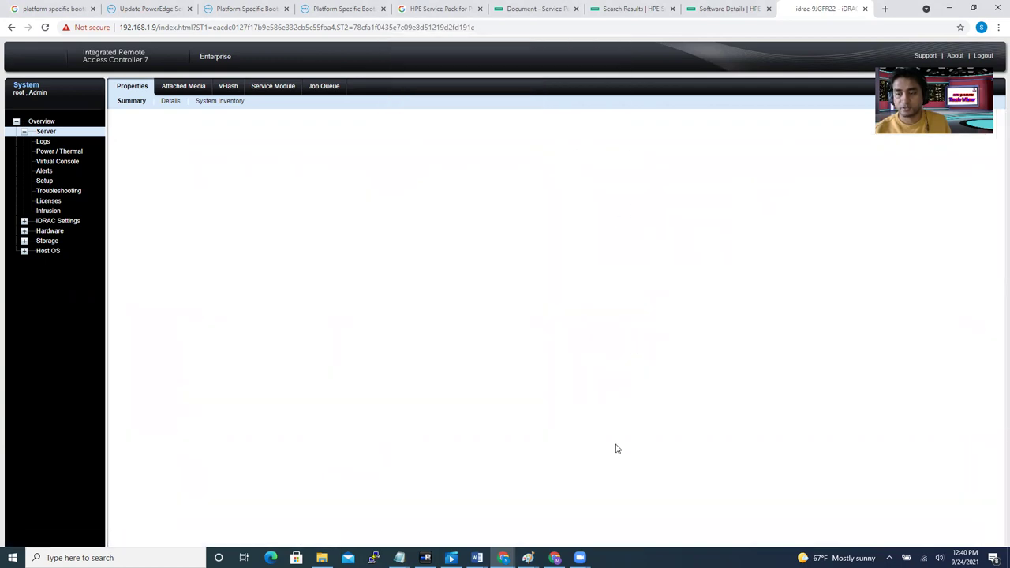
click(504, 558)
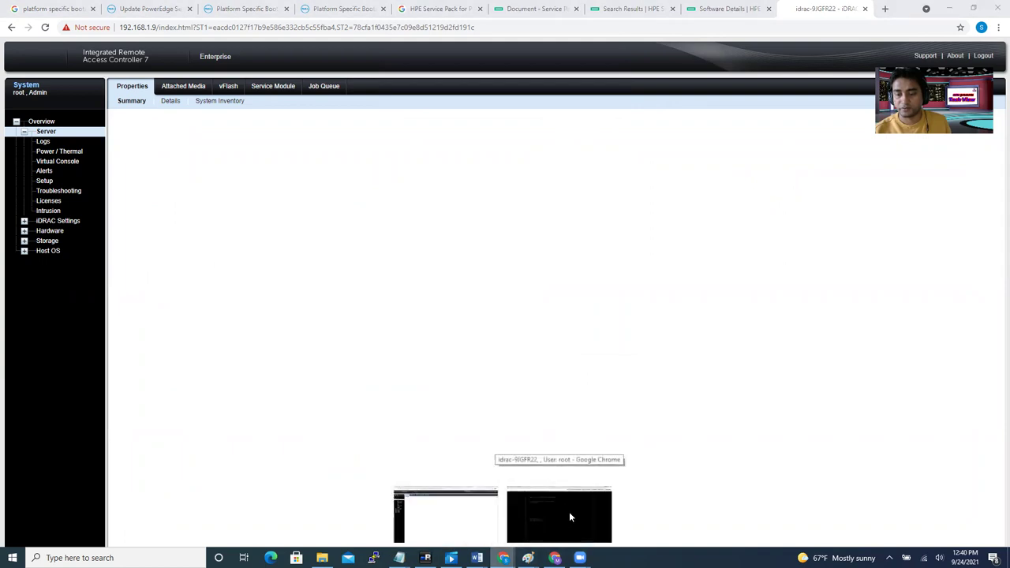
click(569, 517)
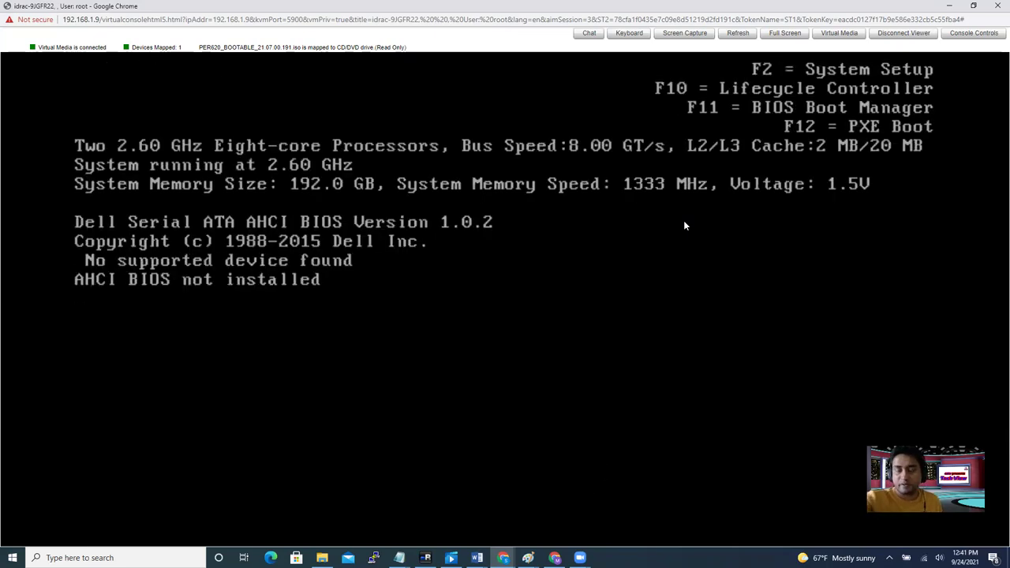
Enter the BIOS Boot Manager with F11 during POST and wait for its Main Menu.
key(F11)
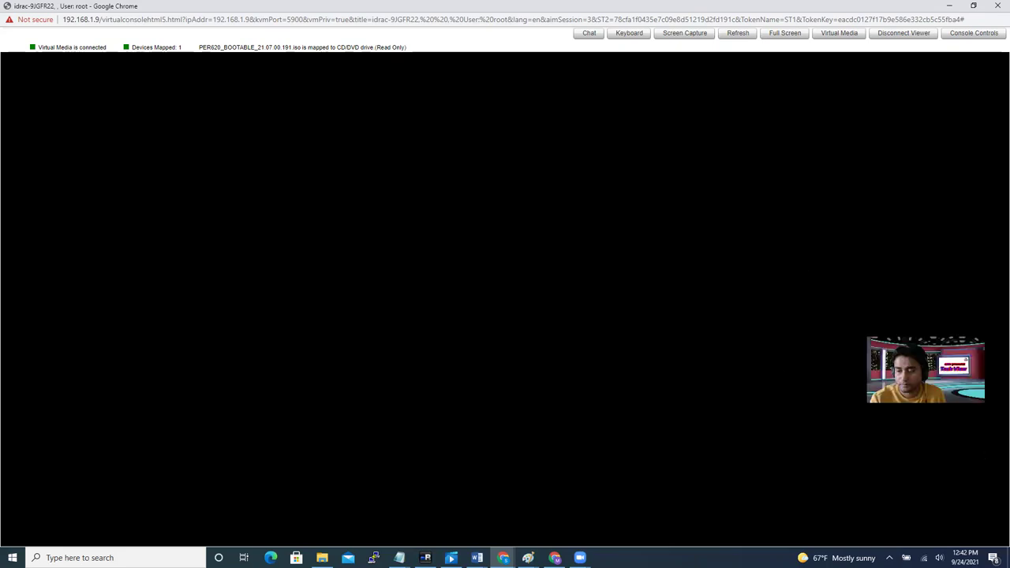
click(873, 323)
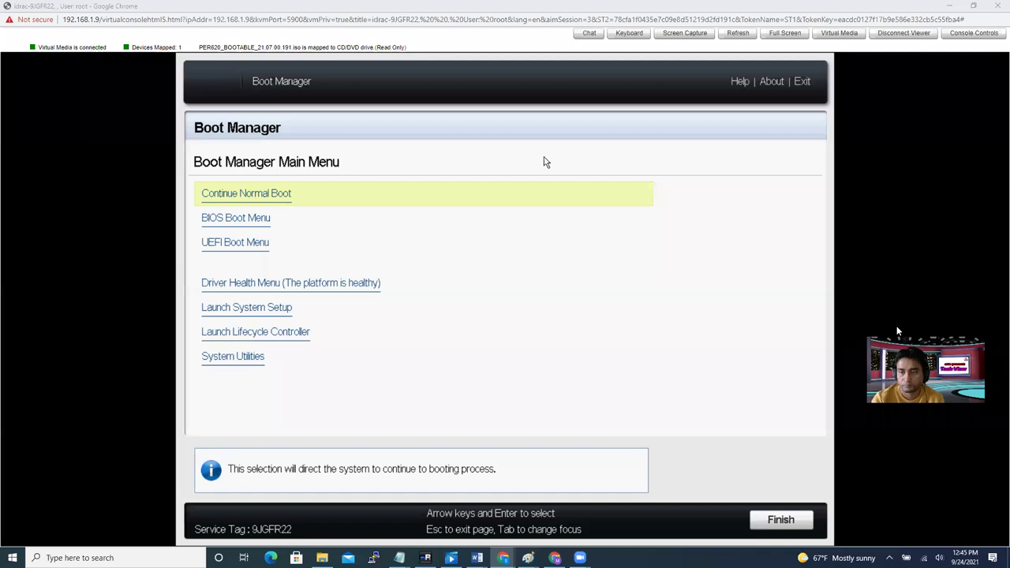
Open the BIOS Boot Menu and highlight Virtual CD in the boot device list.
click(539, 353)
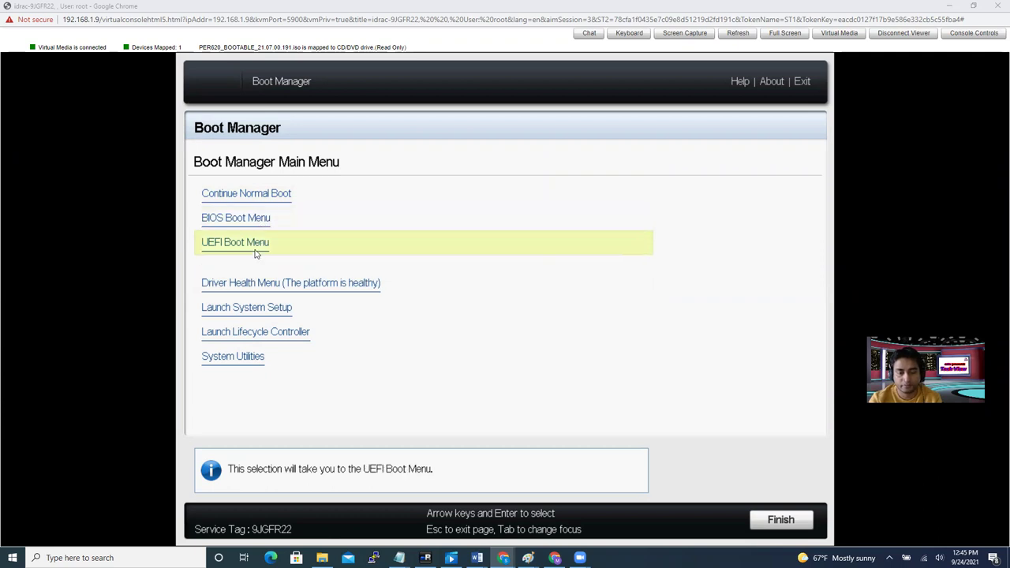
click(230, 218)
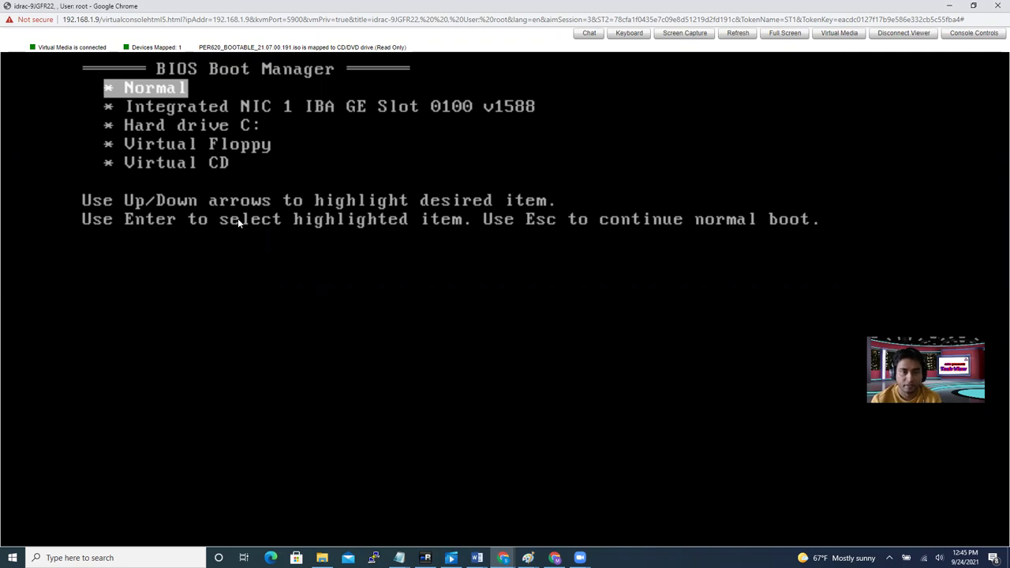
key(Down)
key(Down)
key(Down)
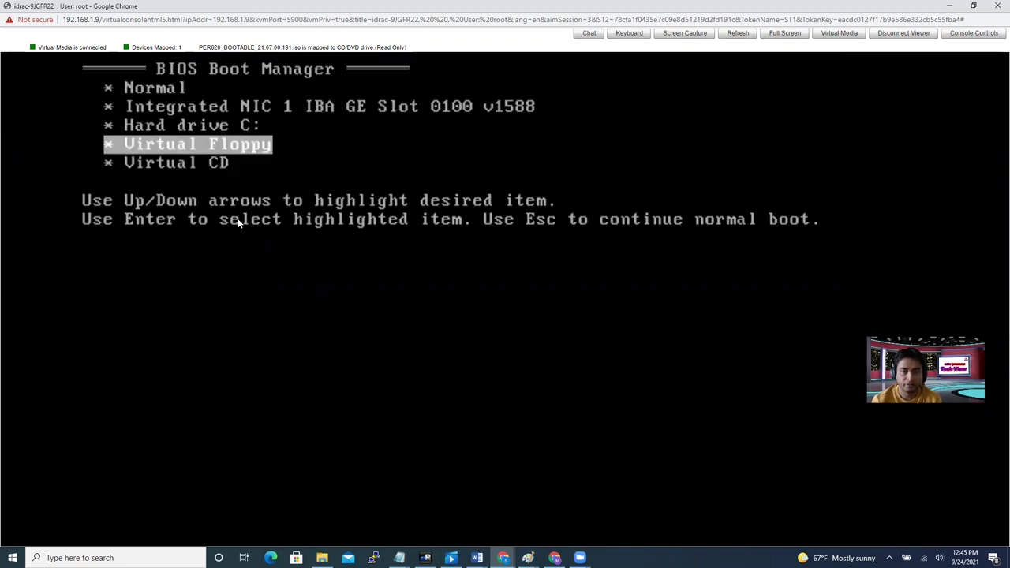
key(Down)
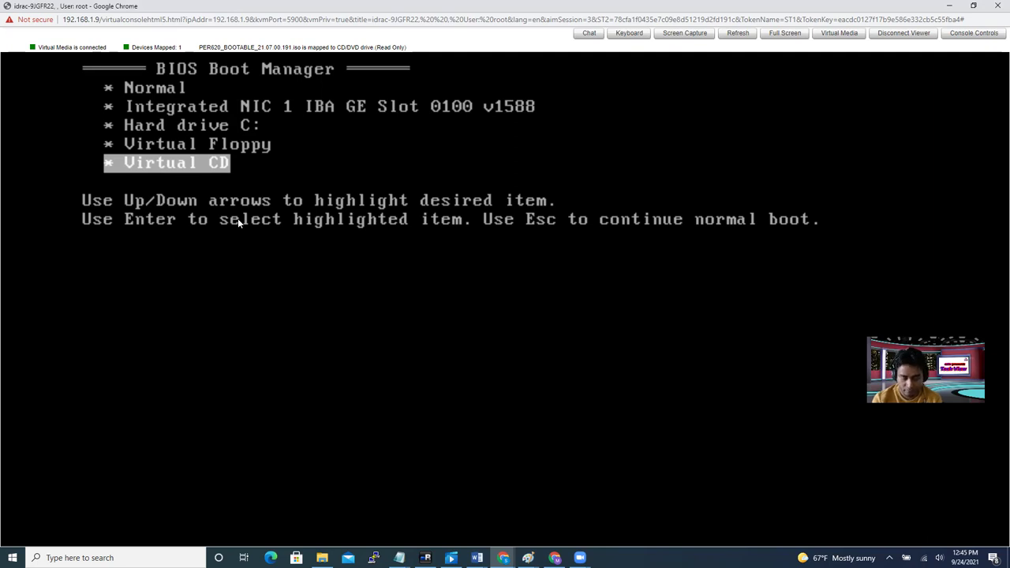
key(Up)
key(Up)
key(Down)
key(Down)
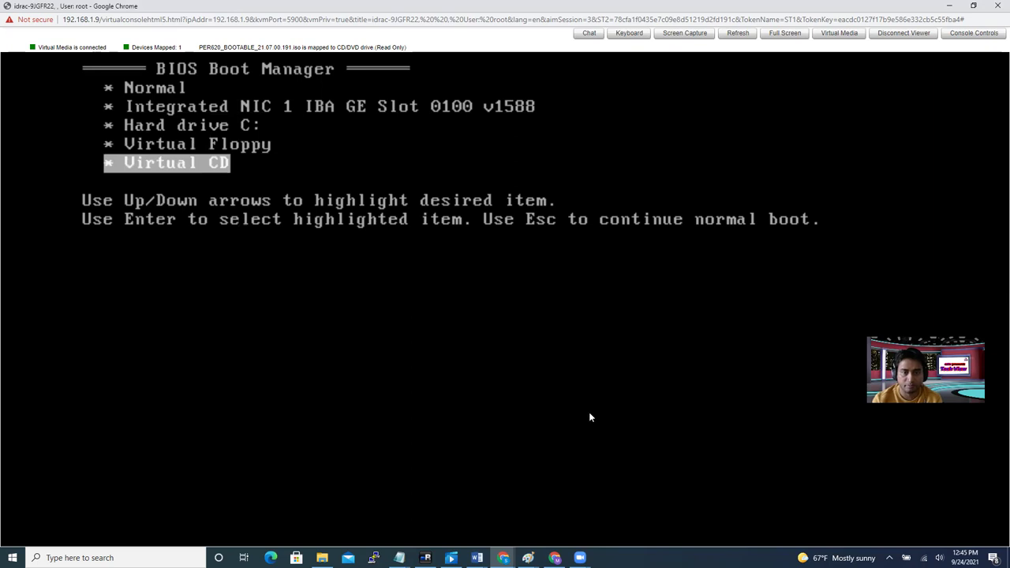
Boot from Virtual CD and choose option 1, Bootable ISO CD, at the boot: prompt.
key(Return)
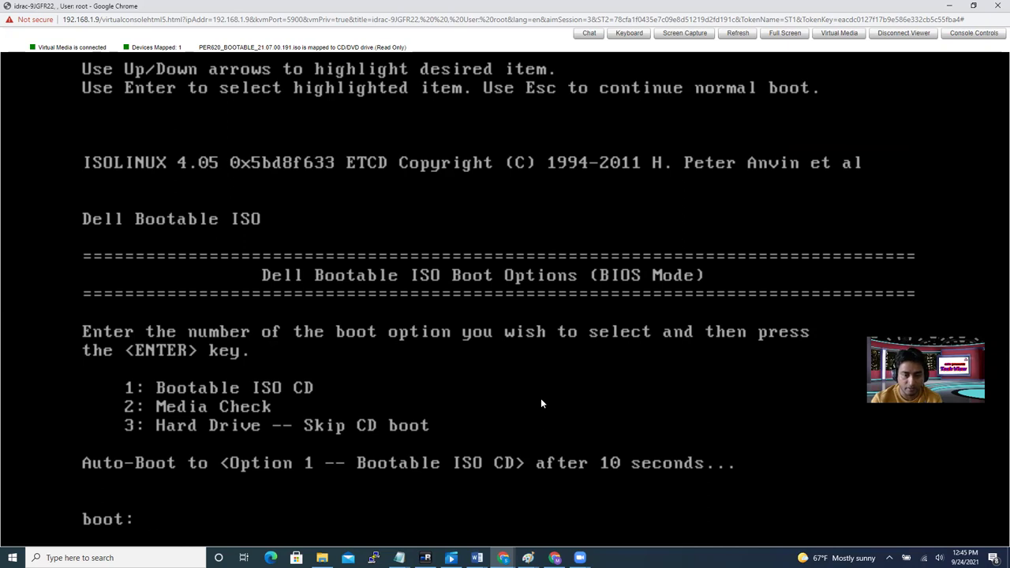
text(1)
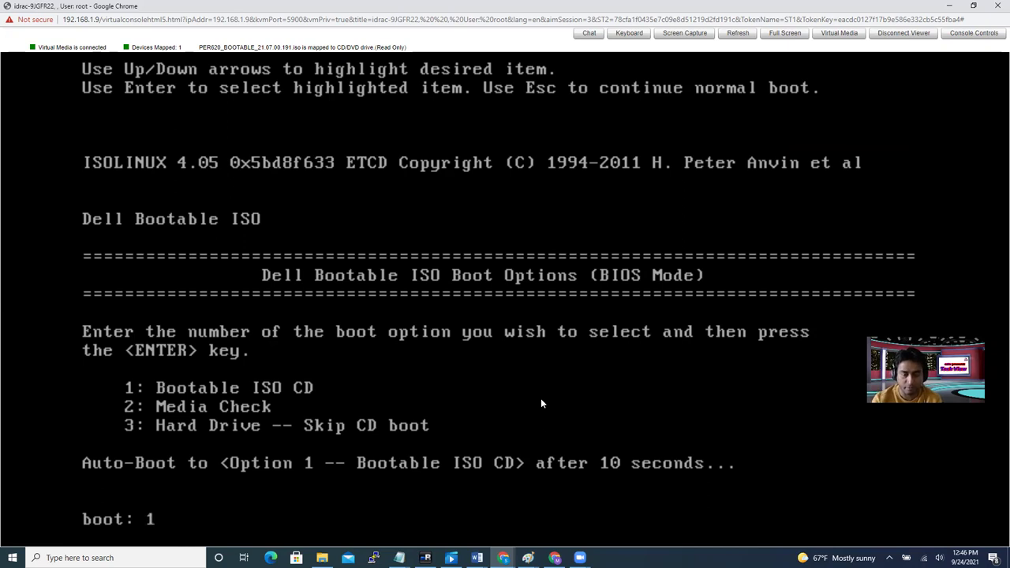
key(Return)
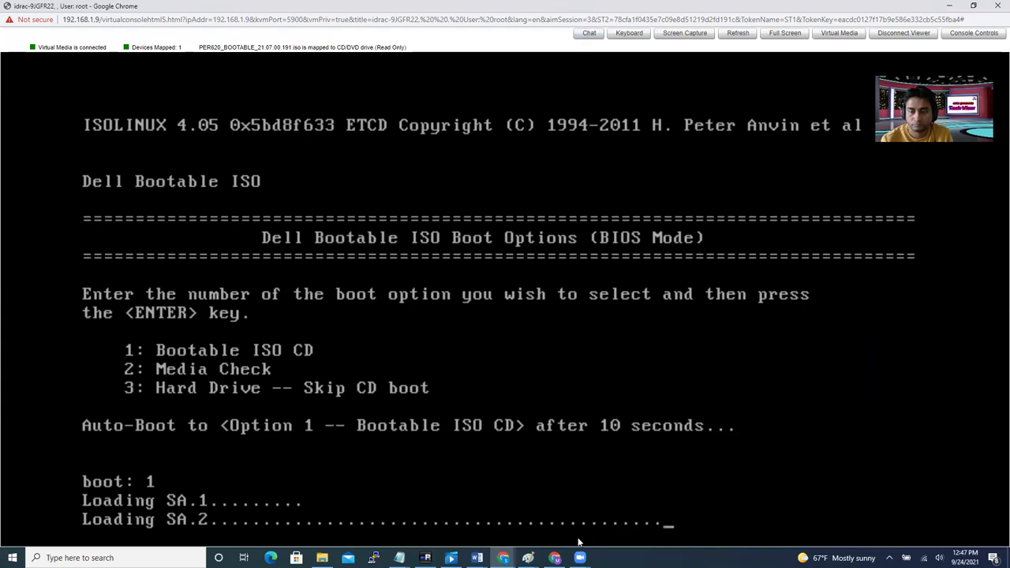
Bring the Dell 'Update PowerEdge Servers with Platform Specific Bootable ISO' article back into view.
mouse_move(580, 558)
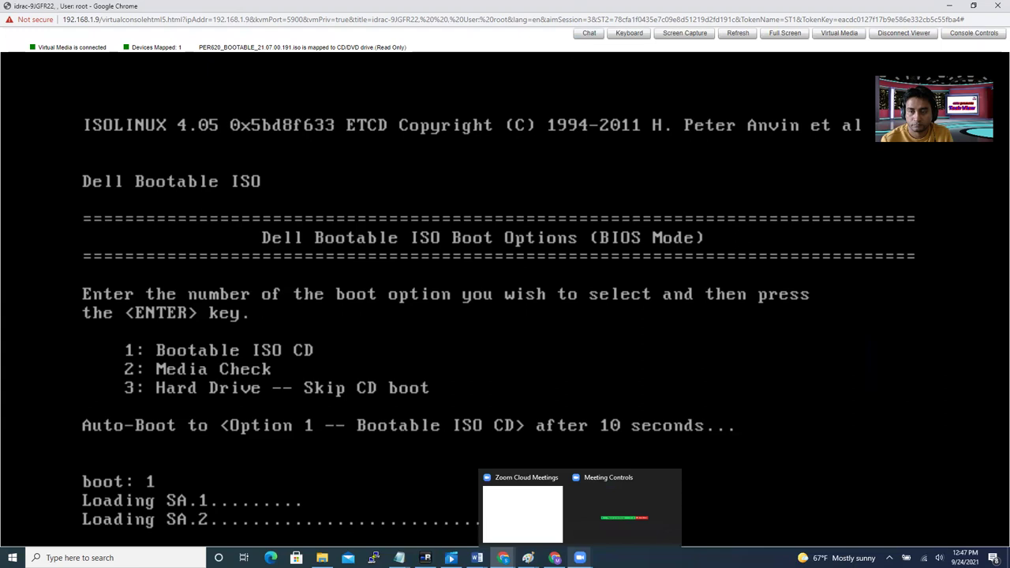
click(593, 527)
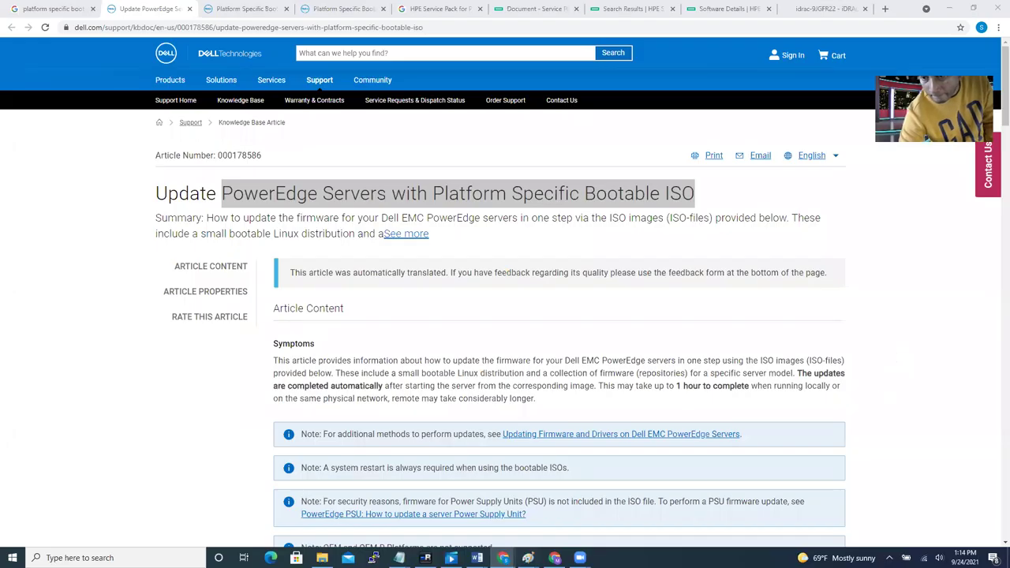
click(580, 558)
click(580, 557)
mouse_move(503, 557)
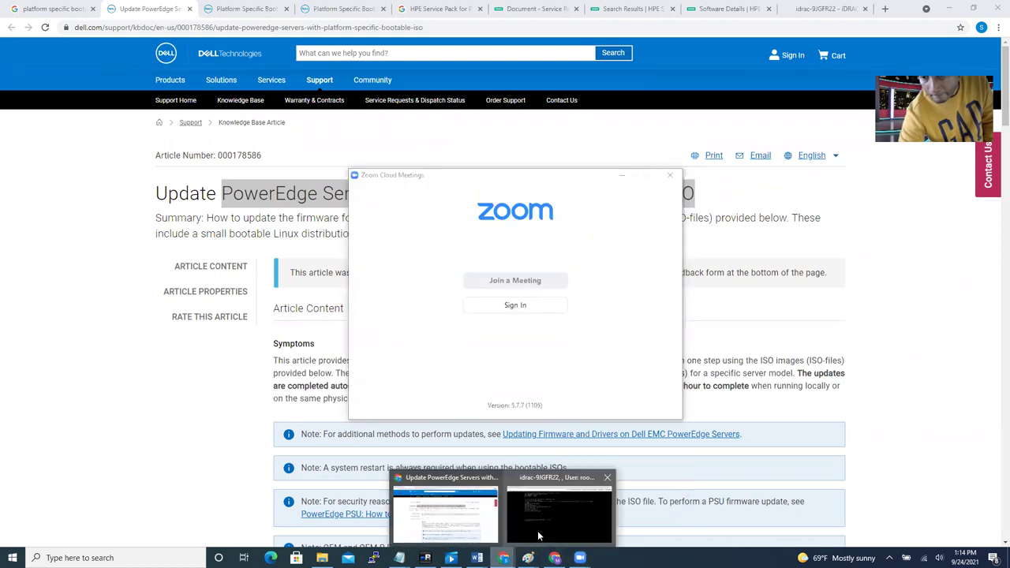
click(537, 530)
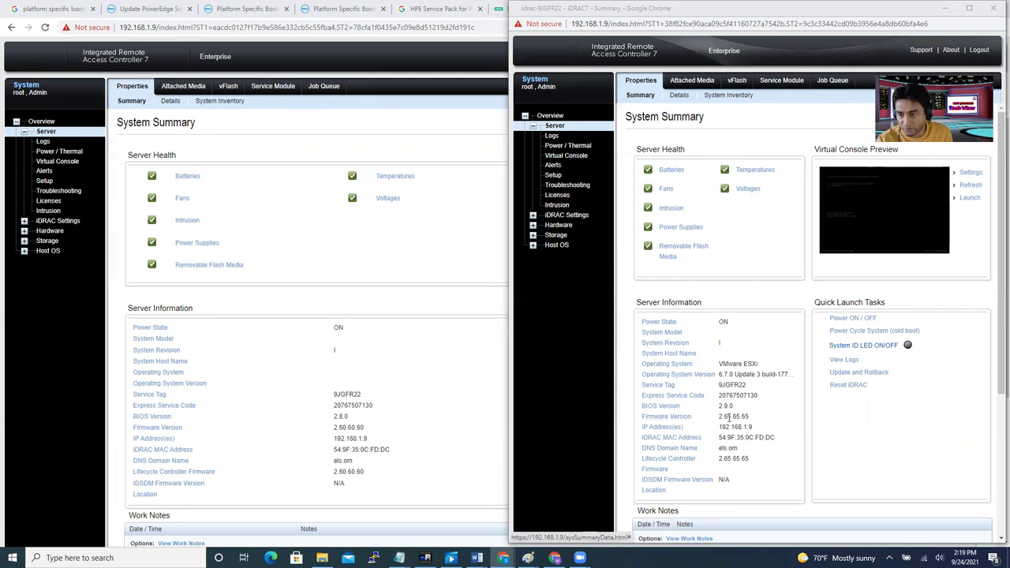
Maximize the older iDRAC summary and highlight its firmware version 2.60.60.60.
drag(726, 417, 751, 421)
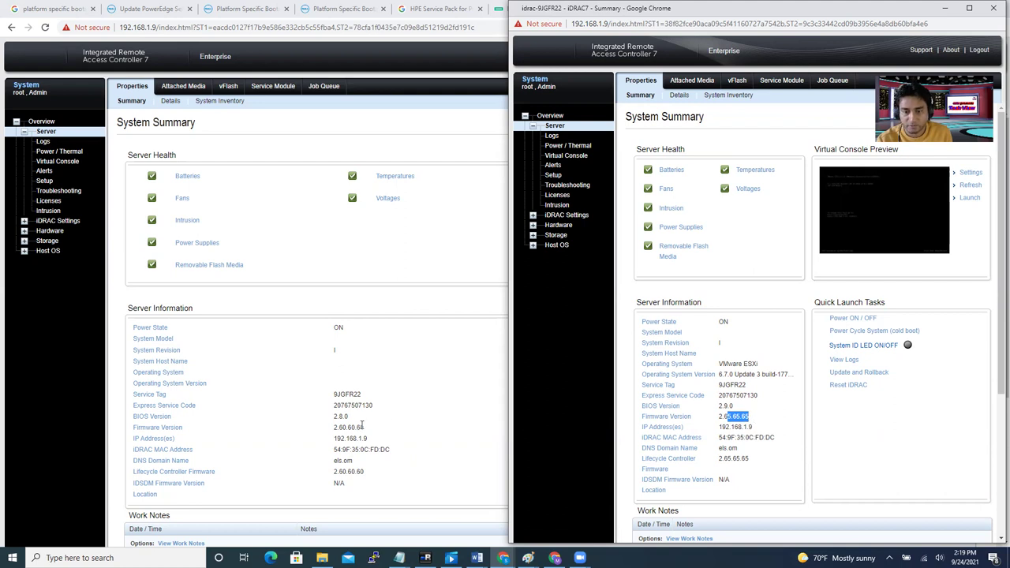
key(super+Up)
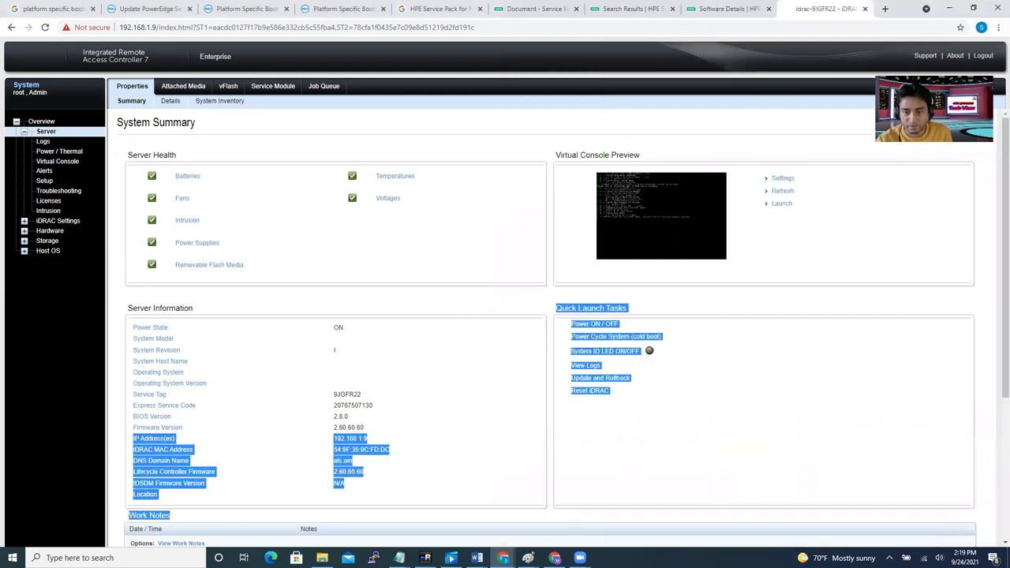
click(311, 406)
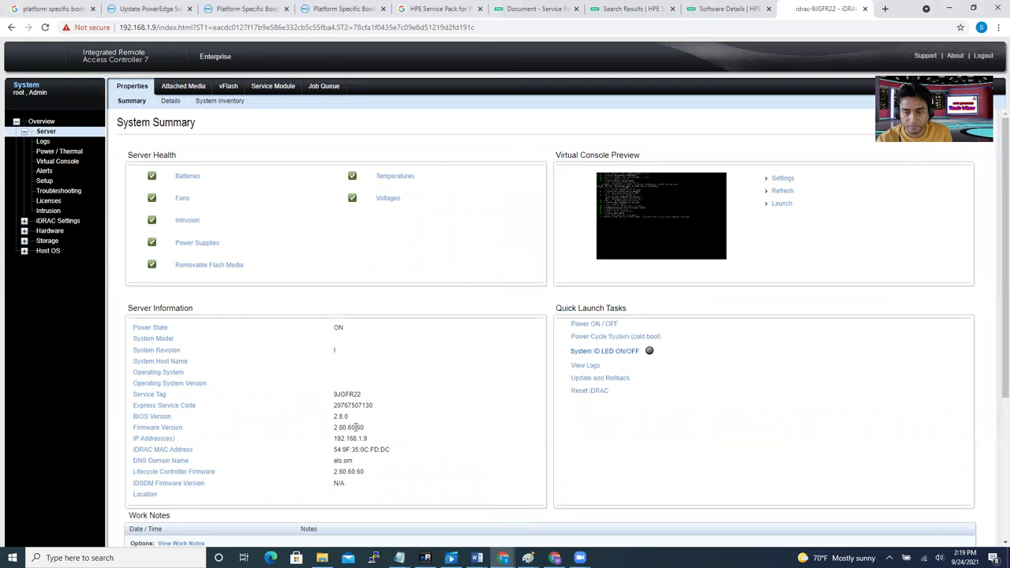
drag(365, 426, 325, 429)
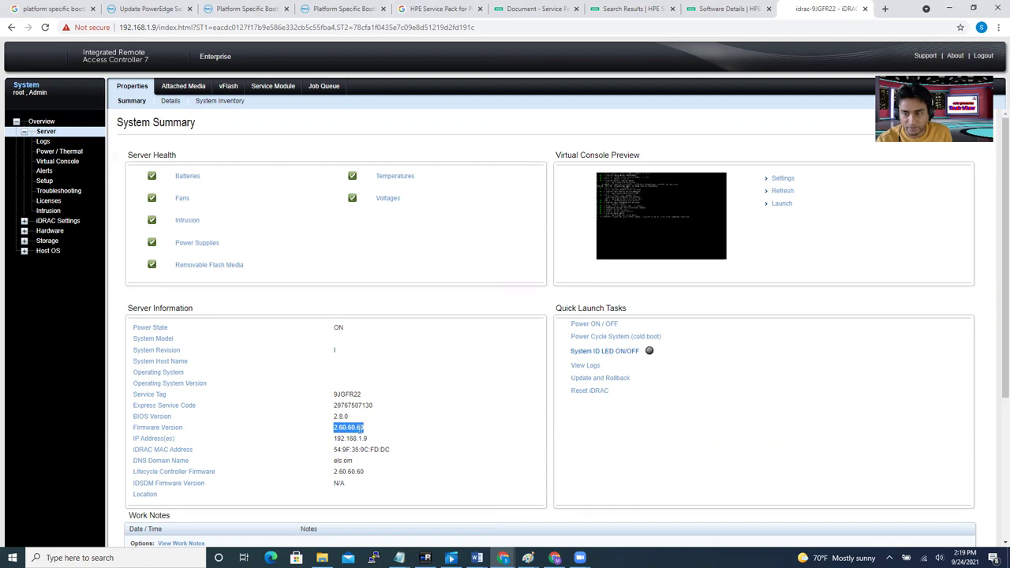
Switch to the updated iDRAC summary window and highlight firmware version 2.65.65.65.
click(505, 554)
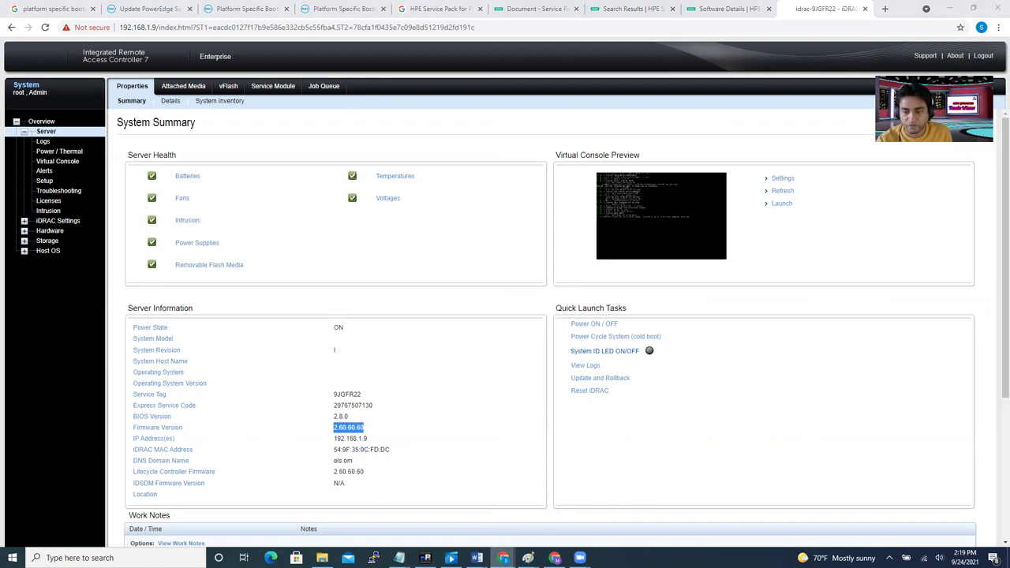
click(525, 524)
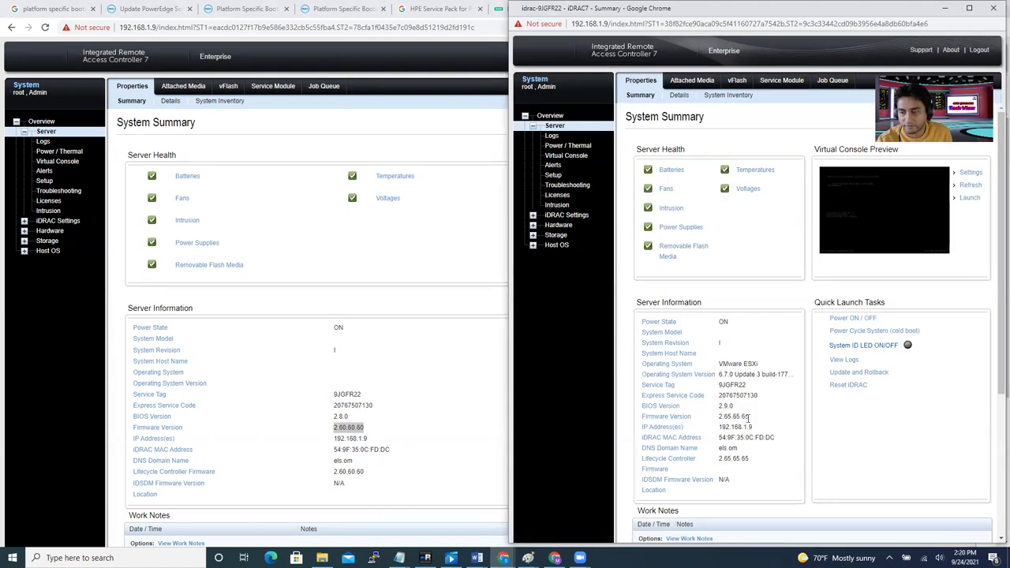
drag(751, 416, 715, 417)
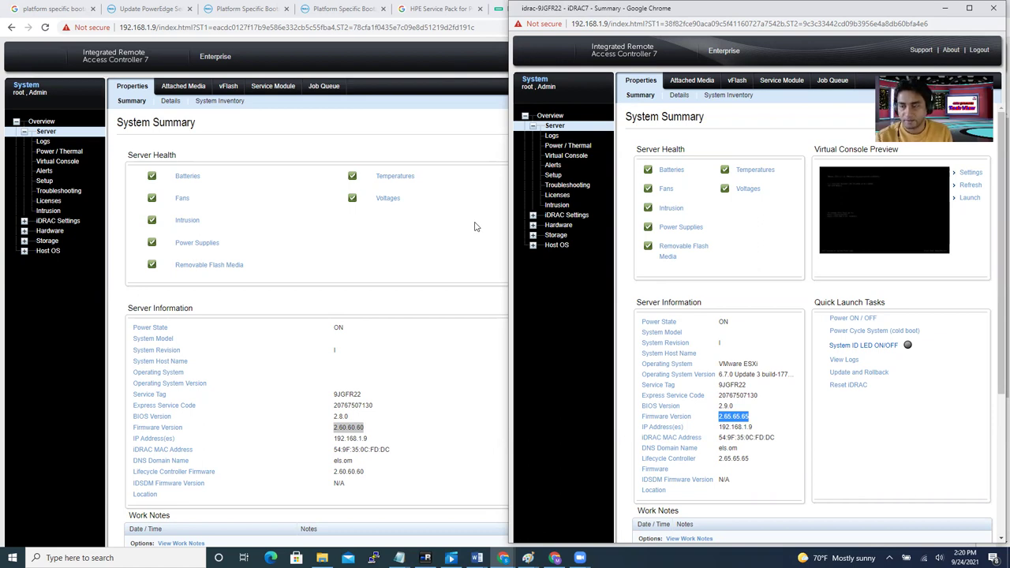
click(799, 278)
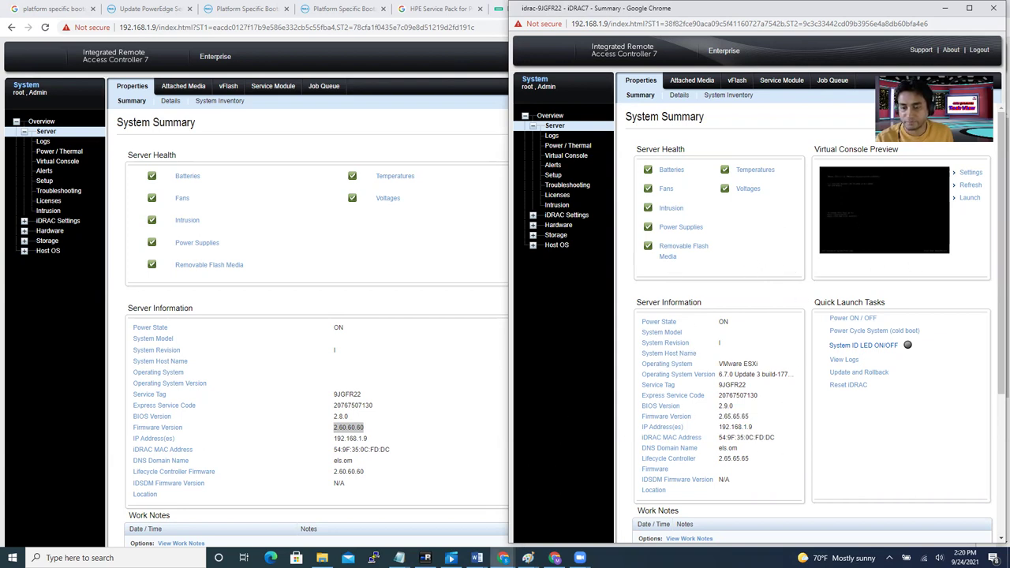
Show the ESXi 6.7.0 virtual console window, then switch to the vSphere Client session.
mouse_move(503, 558)
click(585, 519)
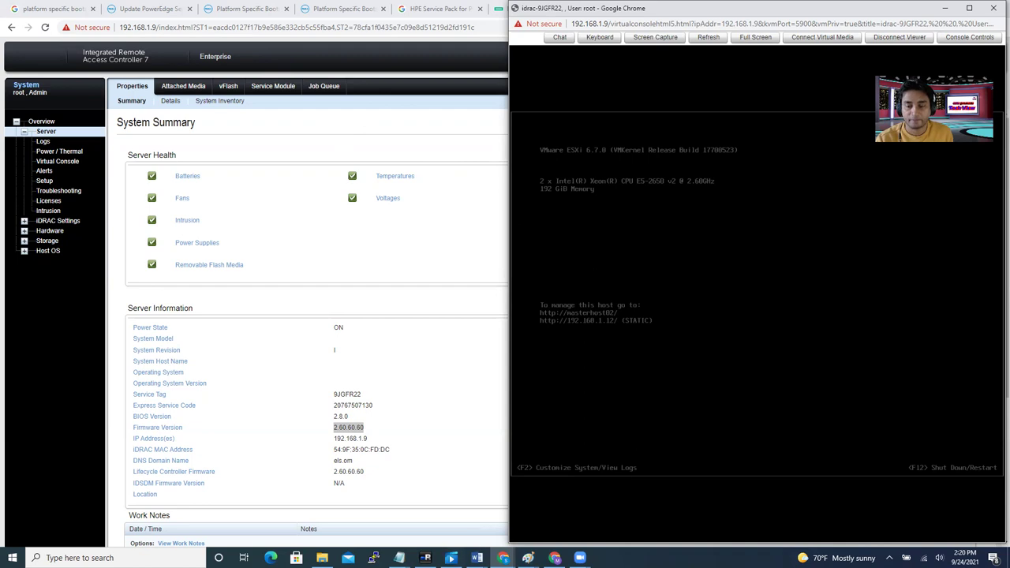
click(426, 557)
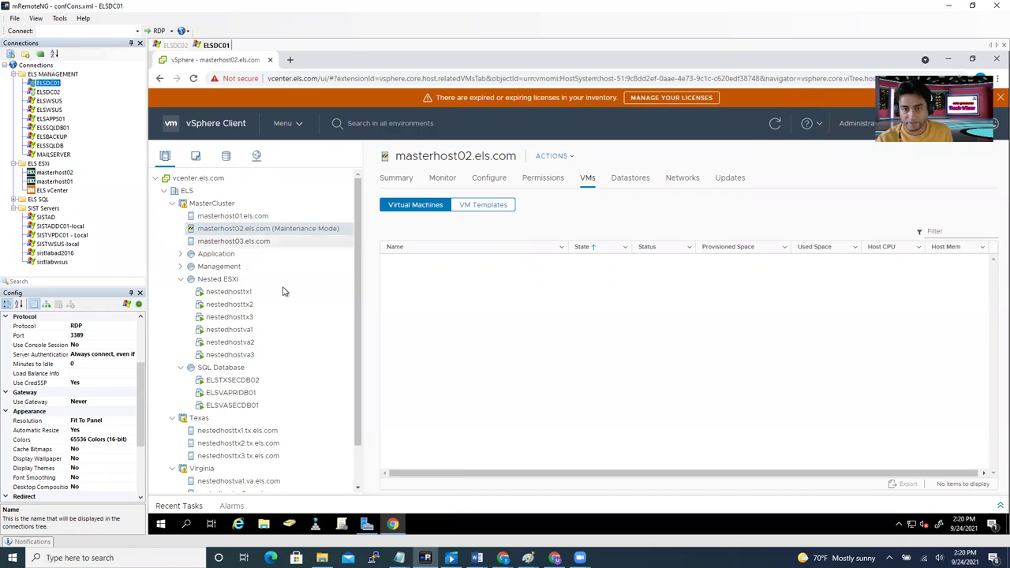
Choose Maintenance Mode > Exit Maintenance Mode for host masterhost02.els.com in the inventory tree.
right_click(269, 242)
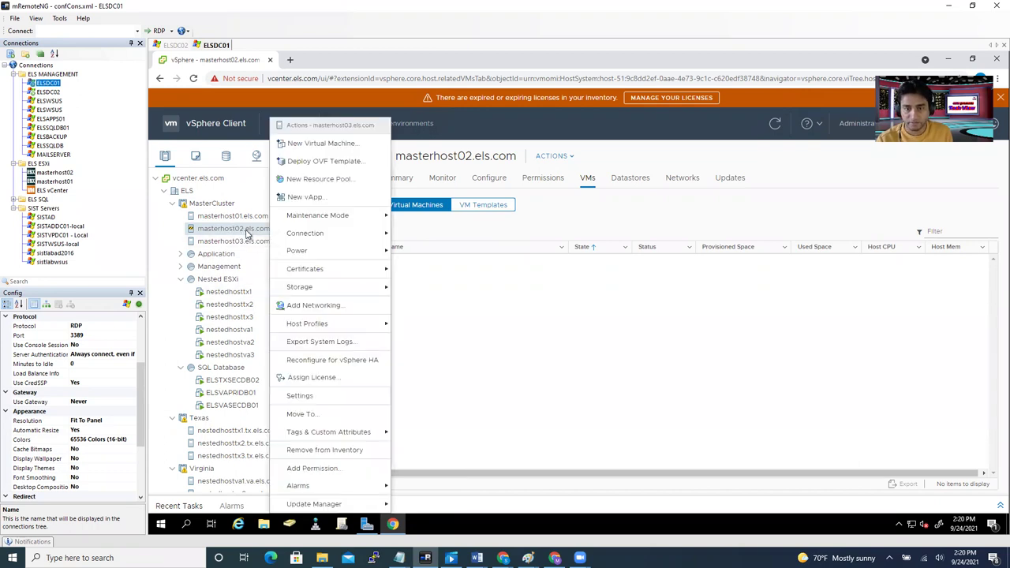
mouse_move(294, 222)
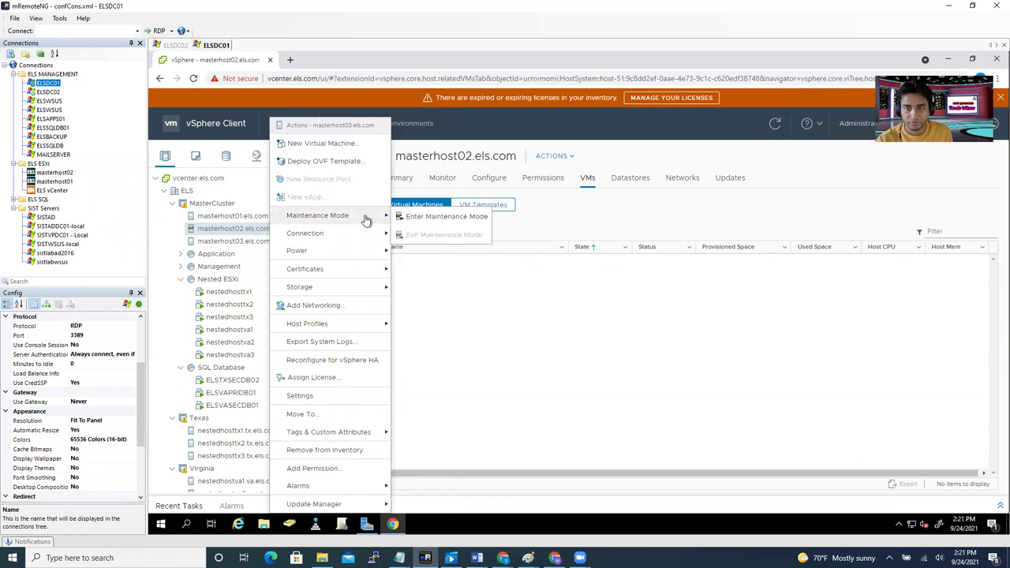
right_click(246, 229)
mouse_move(271, 235)
mouse_move(291, 221)
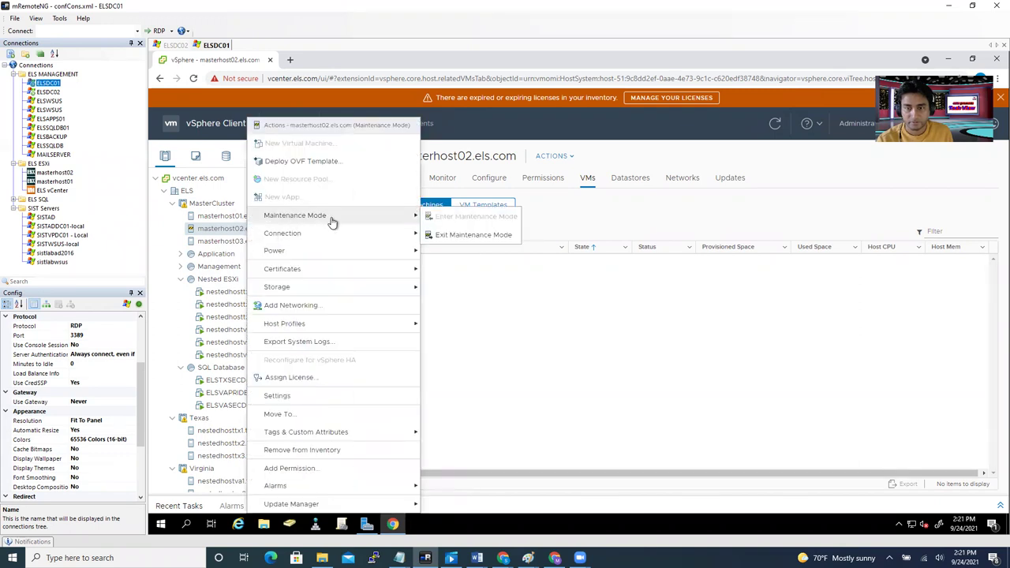
click(450, 236)
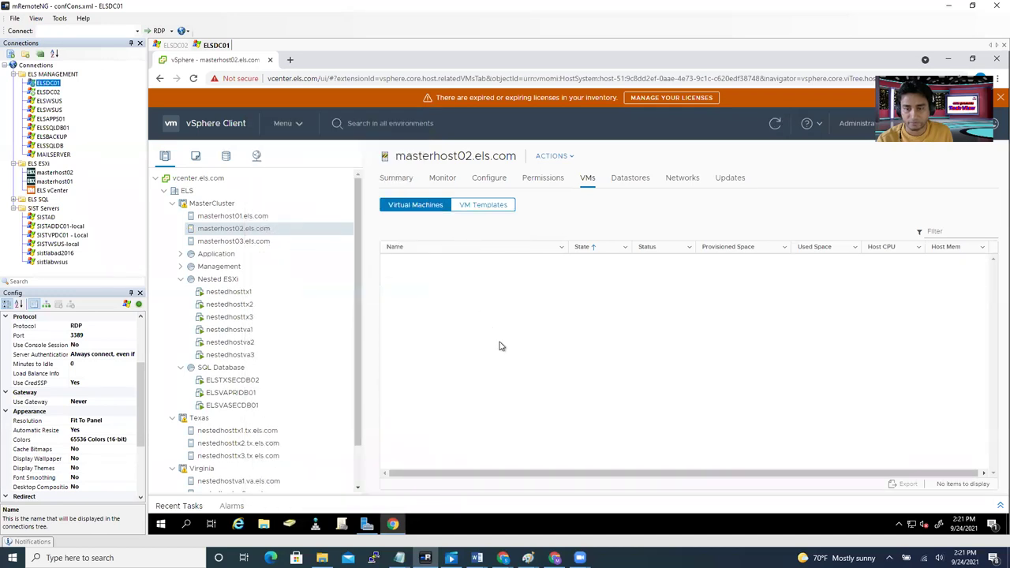